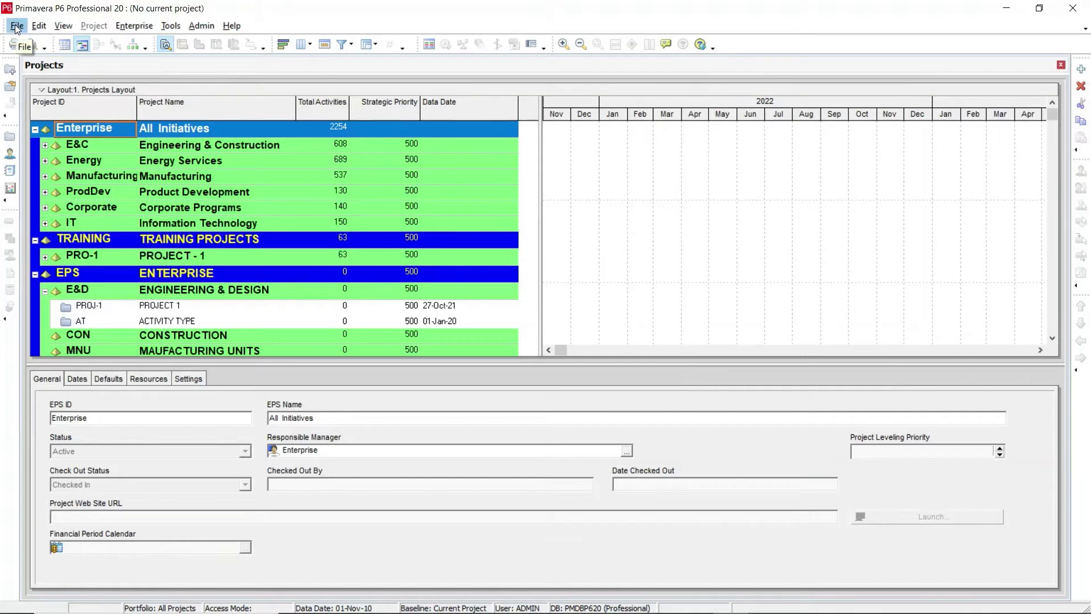
Start a new project and place it under the CONSTRUCTION node of the EPS
left_click(16, 27)
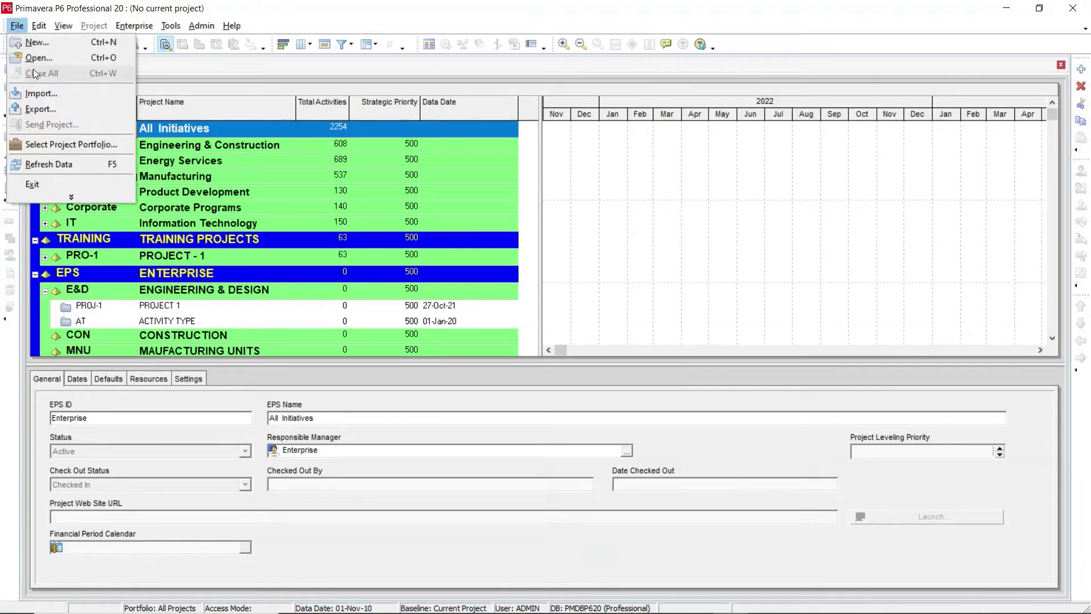
left_click(31, 43)
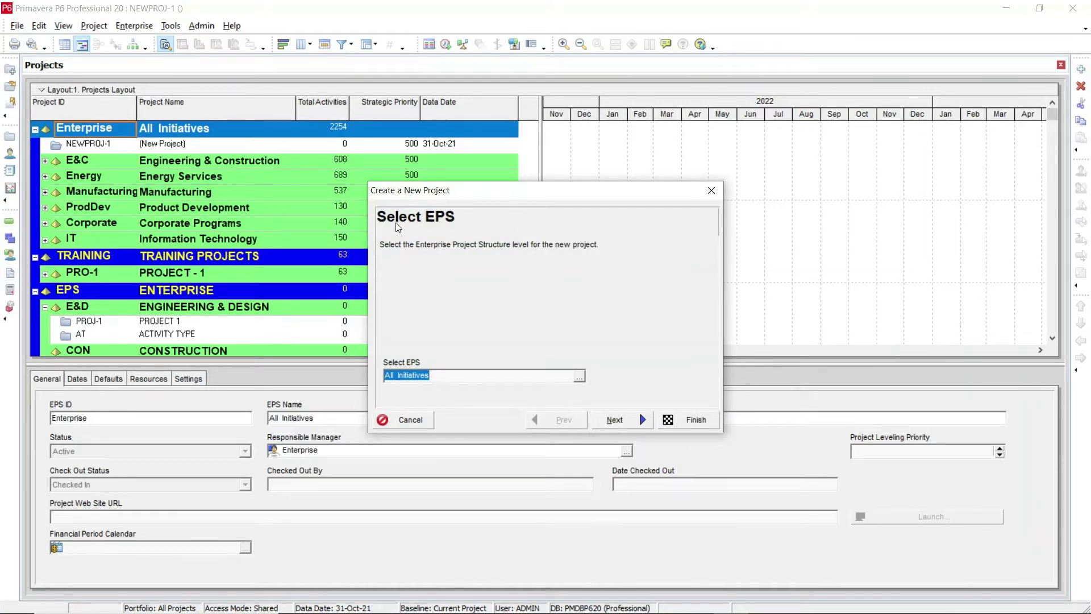
left_click(580, 377)
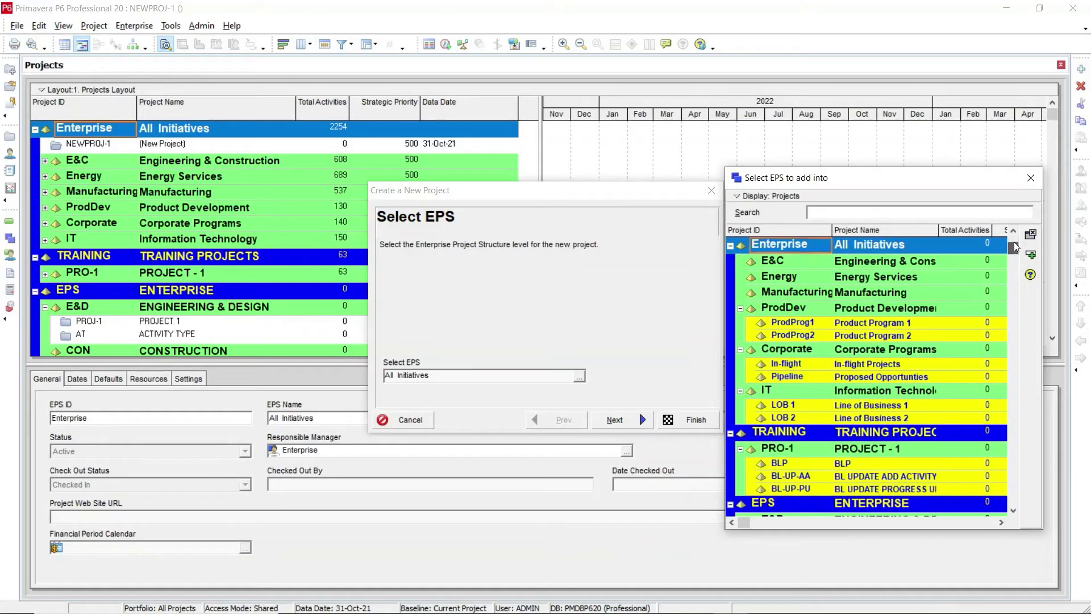
scroll(864, 444, "down", 3)
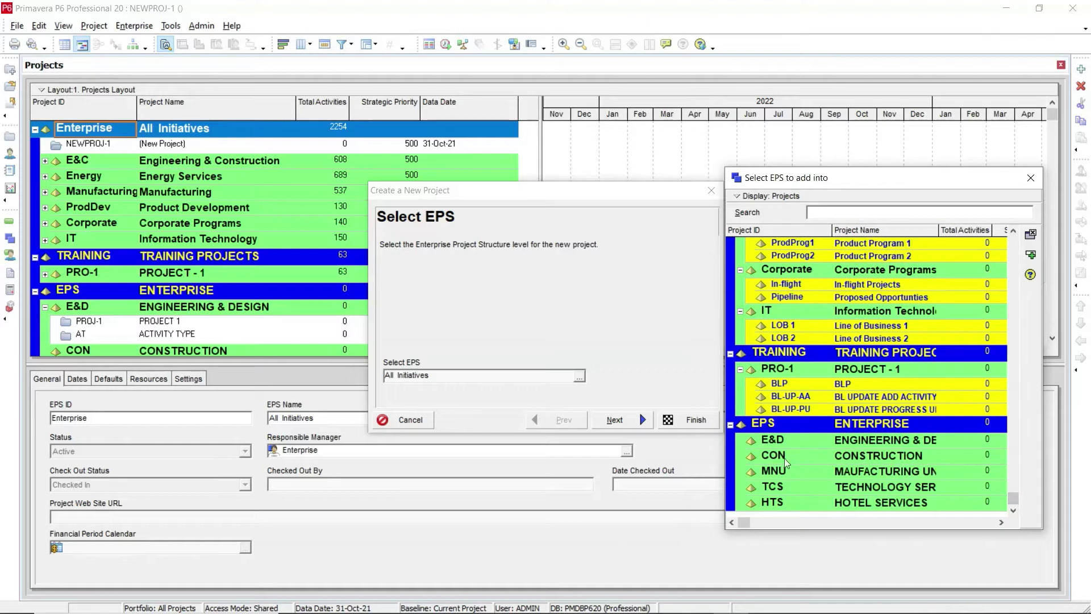
left_click(893, 462)
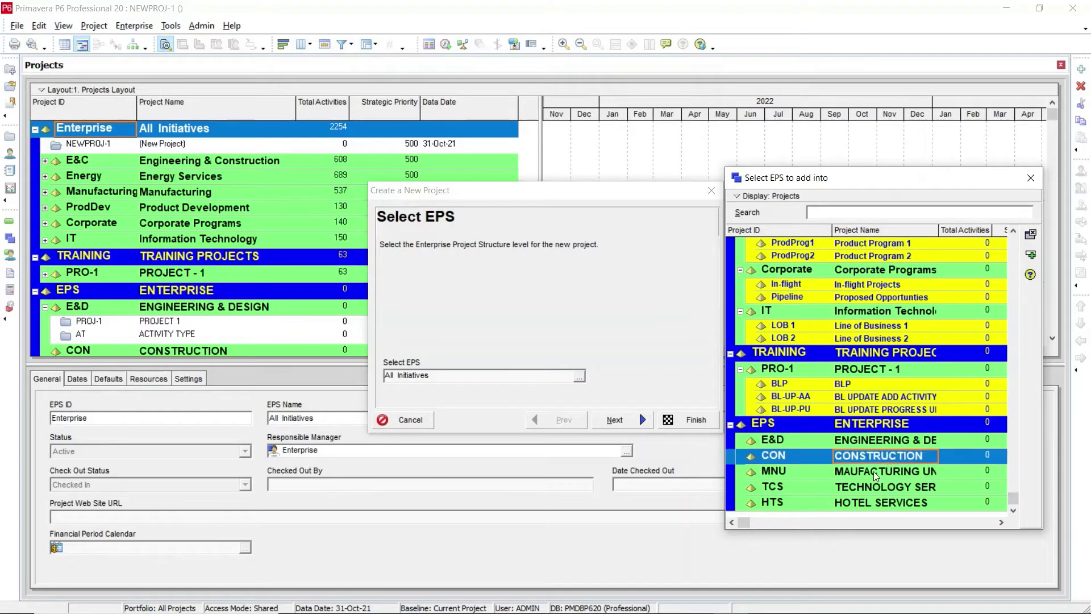
left_click(1031, 257)
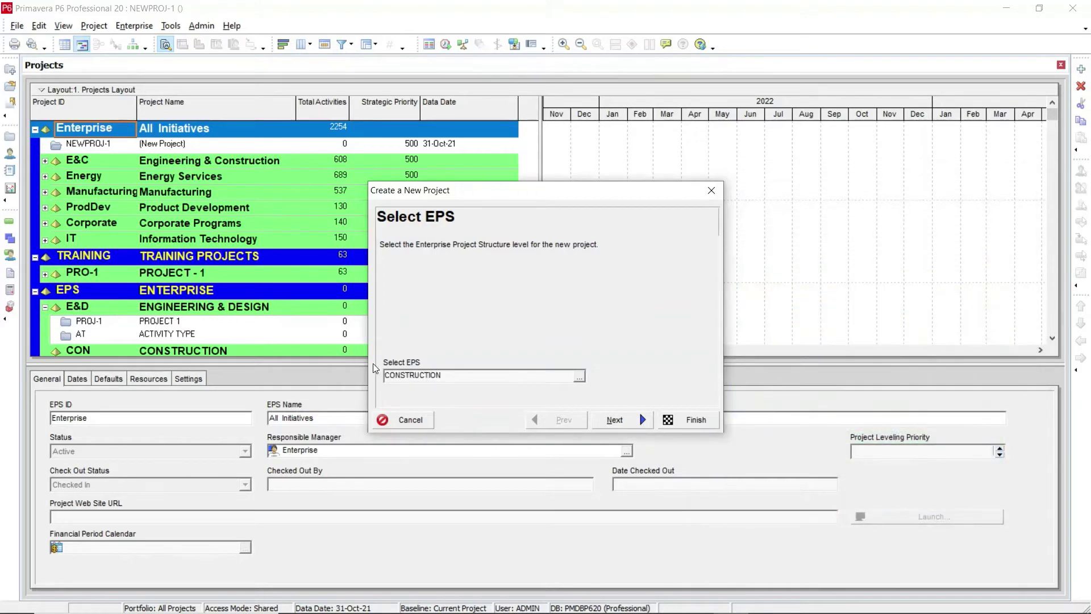
left_click(634, 417)
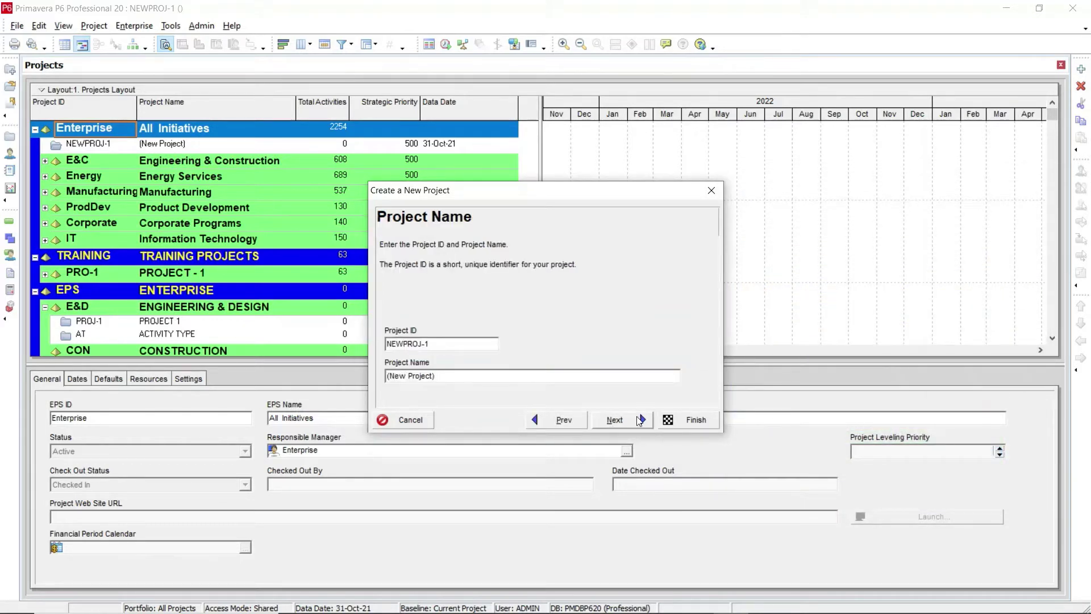
Enter OG-1 as the project ID and GAS PIPELINE INSTALLATION as the project name
double_click(439, 343)
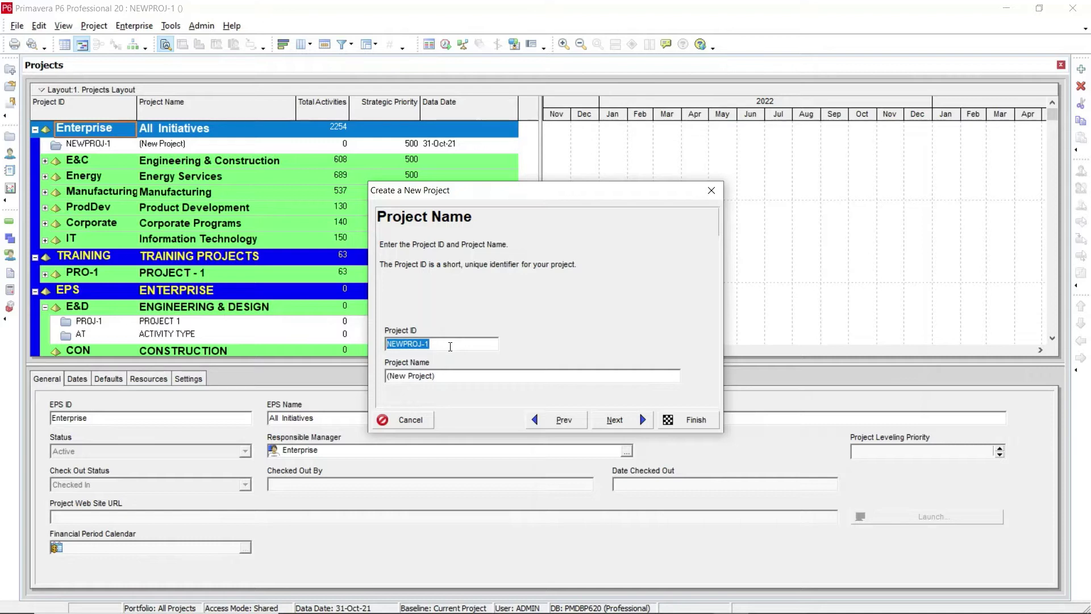
type("OG")
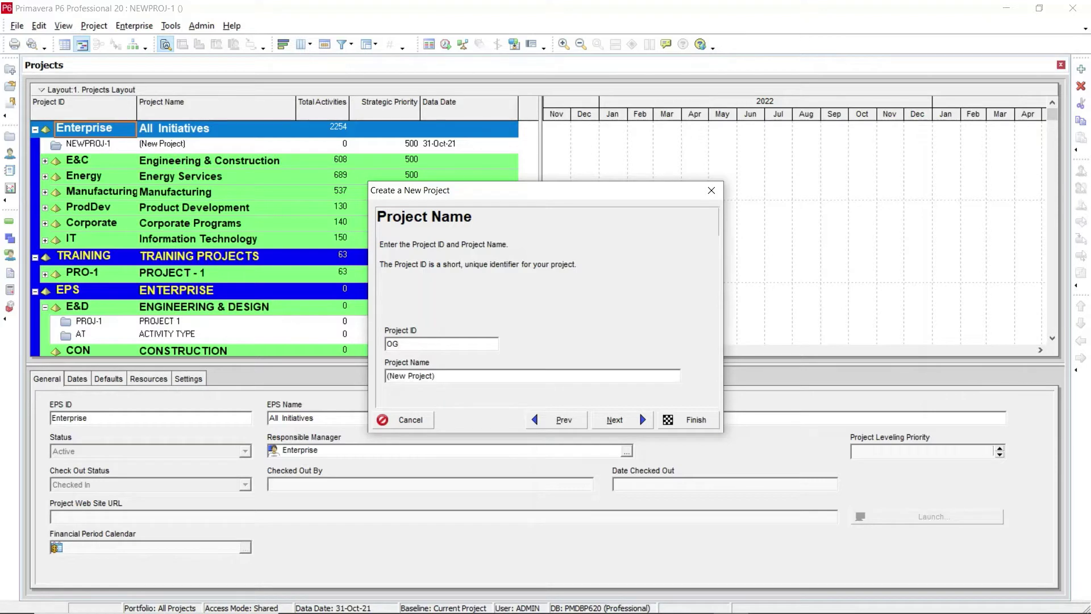
type("-1")
key("Tab")
type("GAS PIPELINE INSTALLATION")
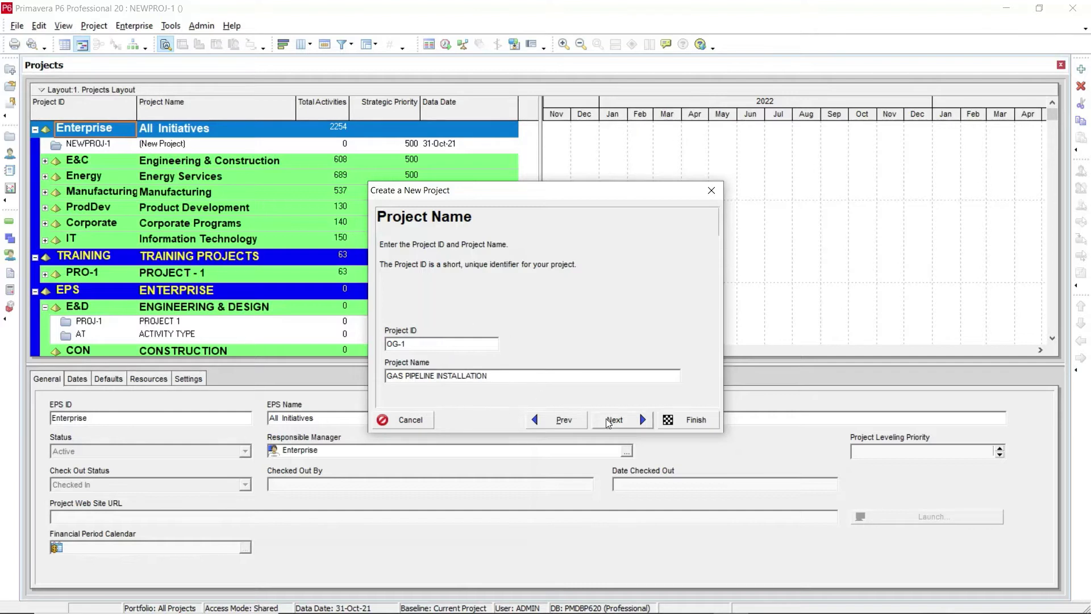
left_click(623, 420)
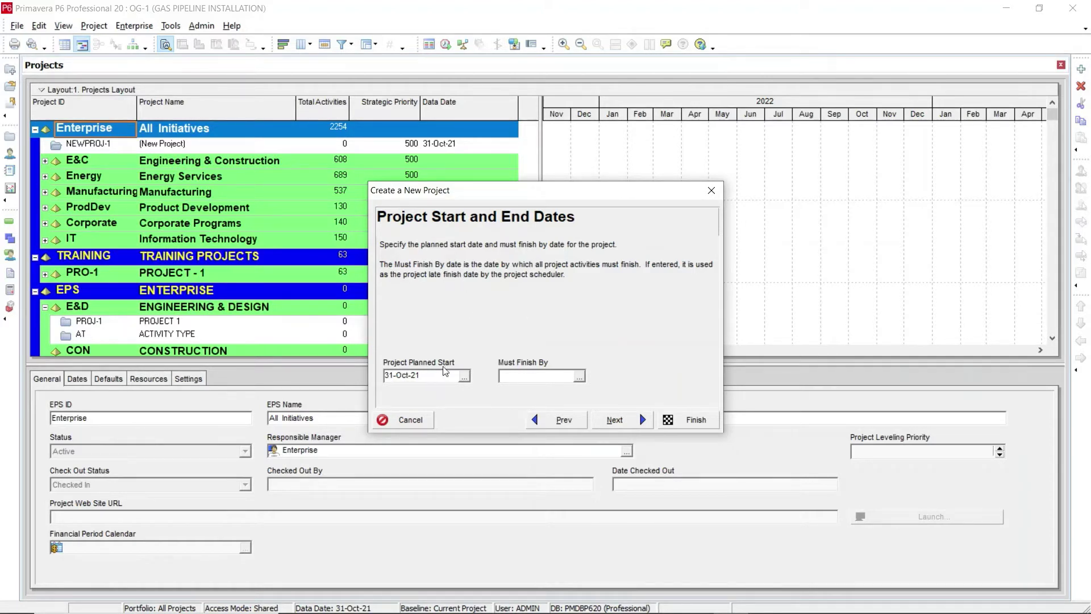
Set the project's planned start date to 01-Nov-21 and continue without a must-finish-by date
left_click(464, 377)
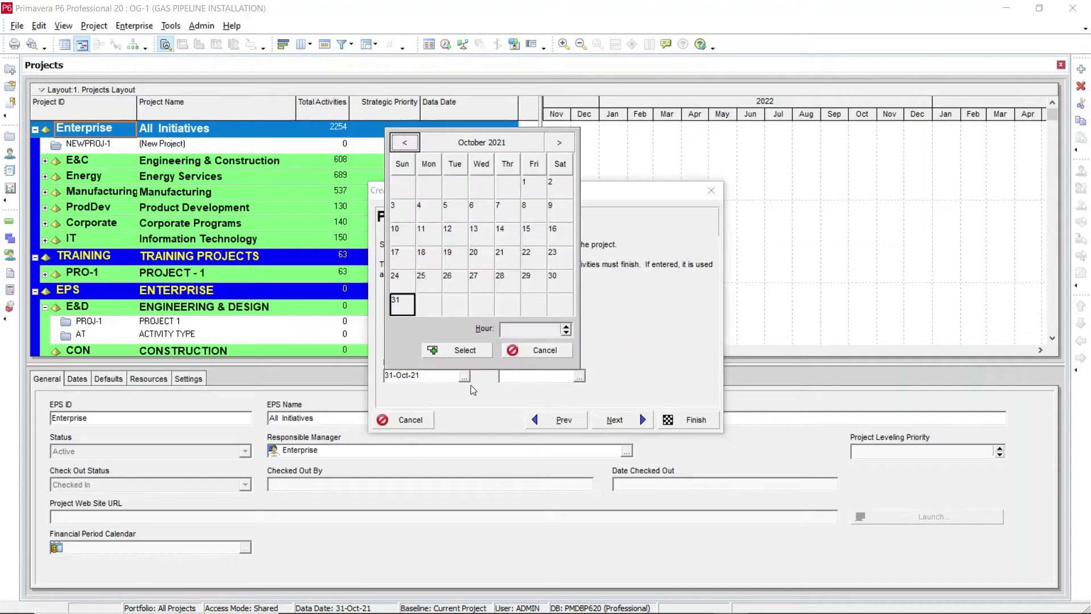
left_click(477, 142)
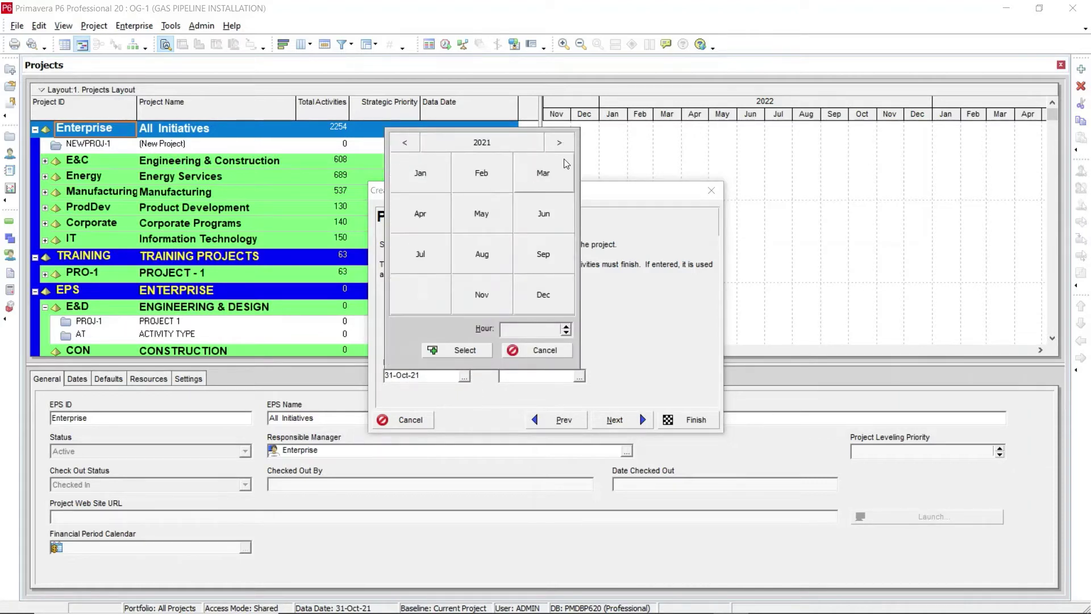
left_click(478, 291)
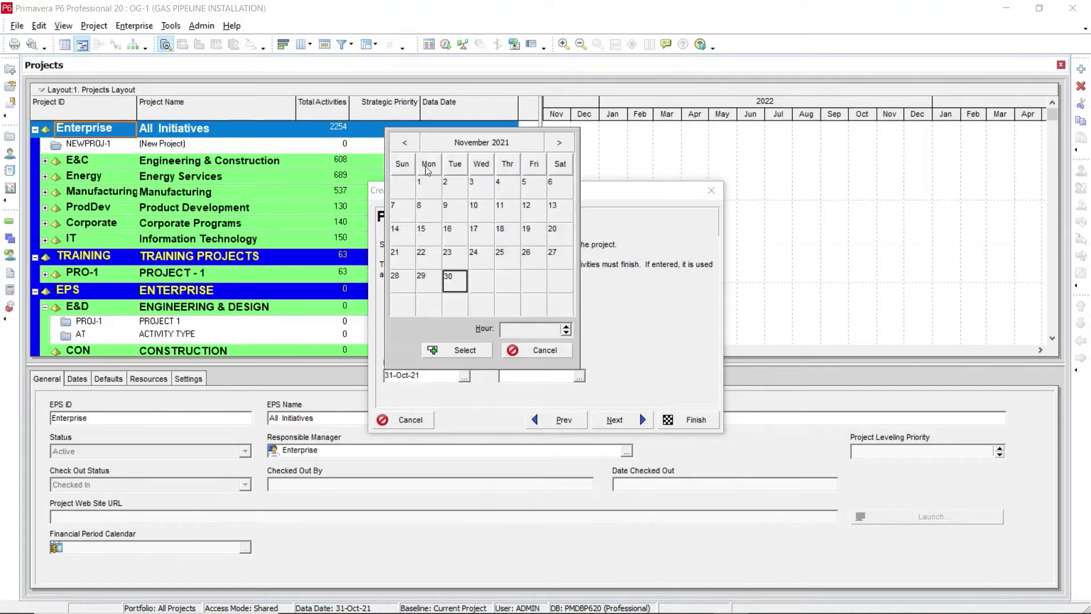
left_click(425, 187)
left_click(458, 350)
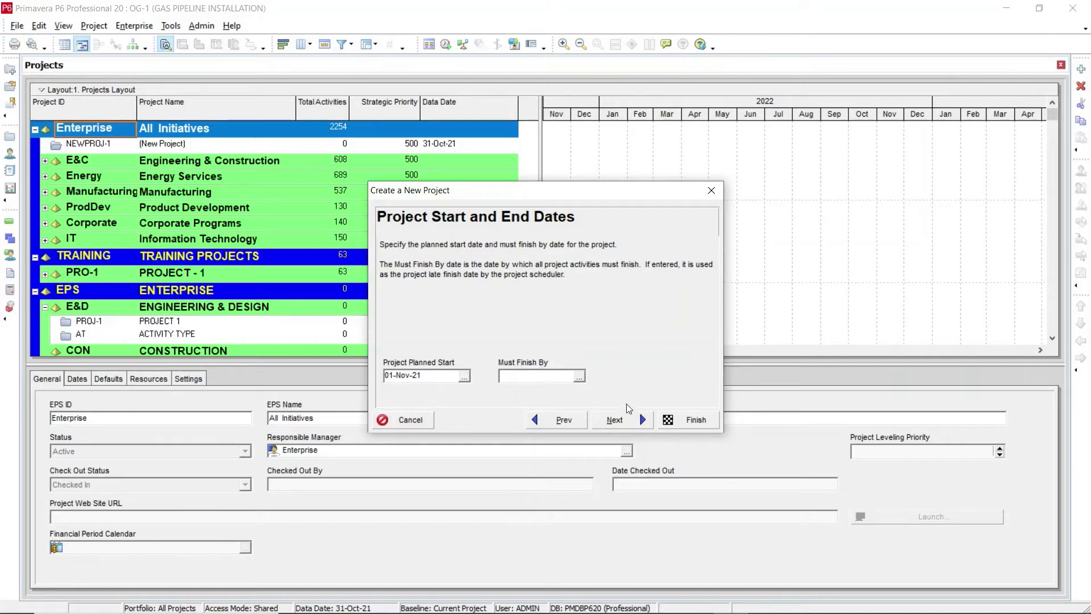
left_click(635, 420)
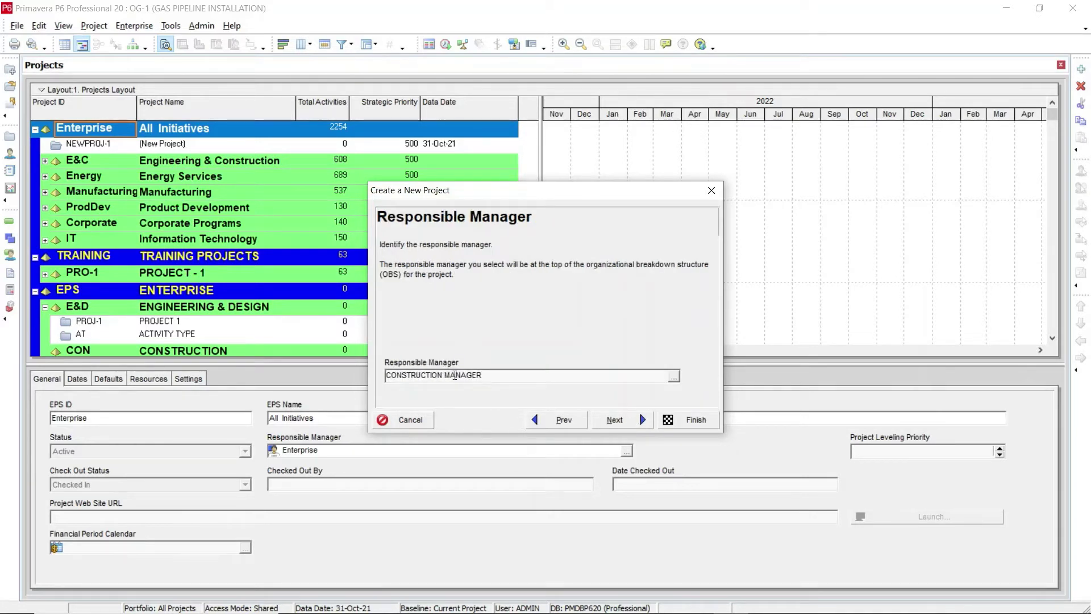
Filter the responsible manager list to all OBS elements and assign CONSTRUCTION MANAGER under ENTERPRISE - CEO
left_click(674, 379)
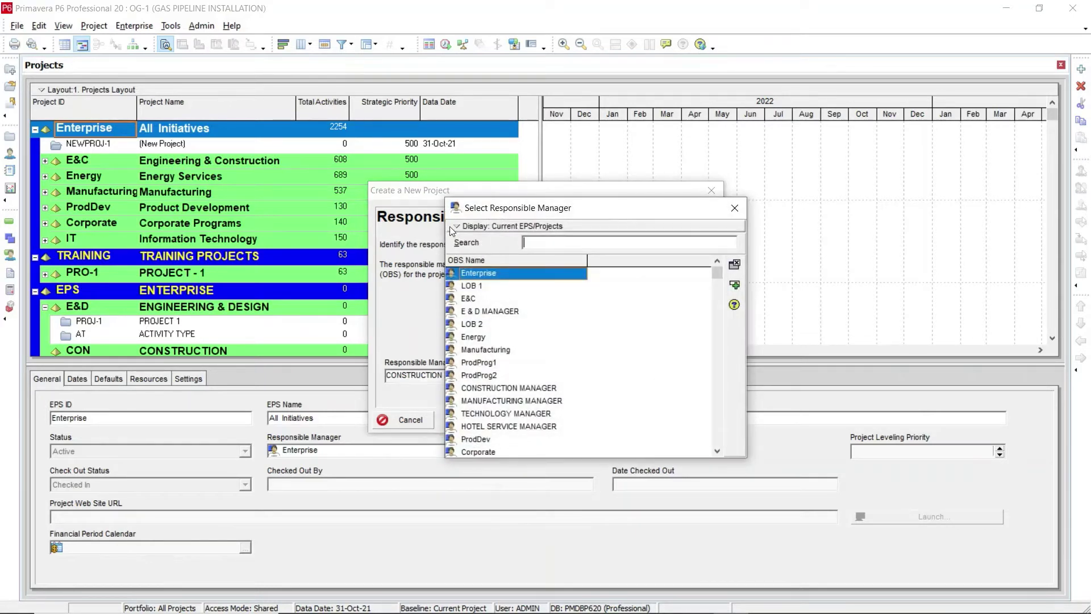
left_click(459, 228)
mouse_move(507, 275)
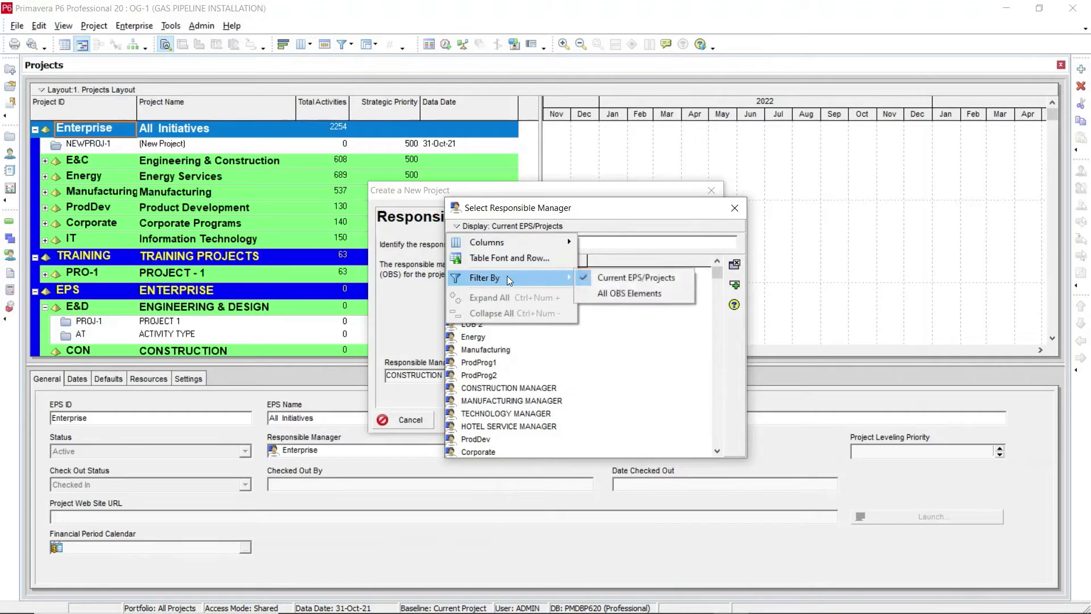
left_click(625, 292)
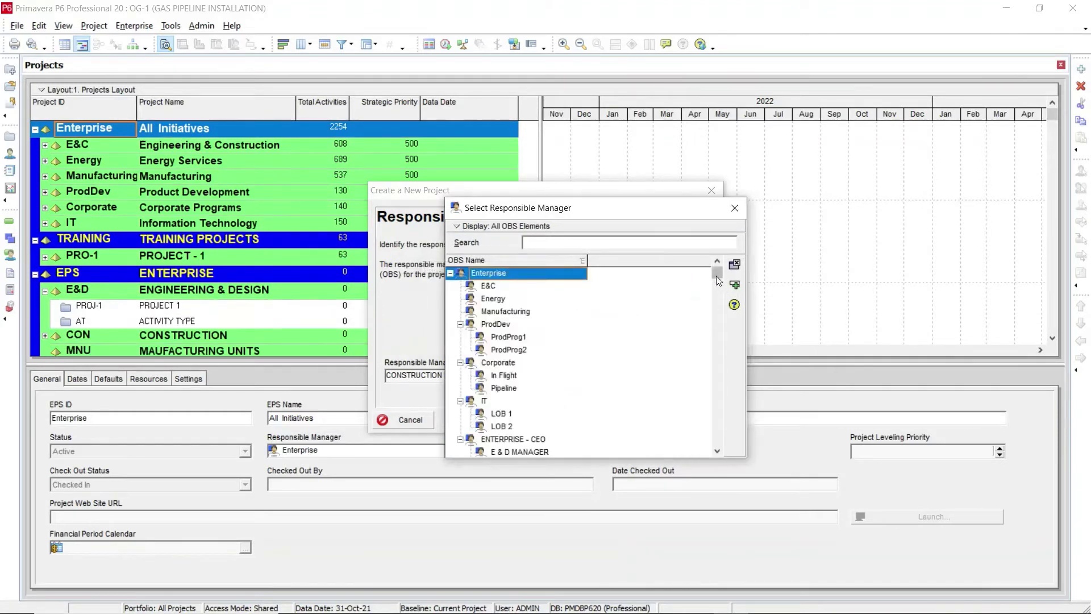
left_click_drag(718, 276, 718, 443)
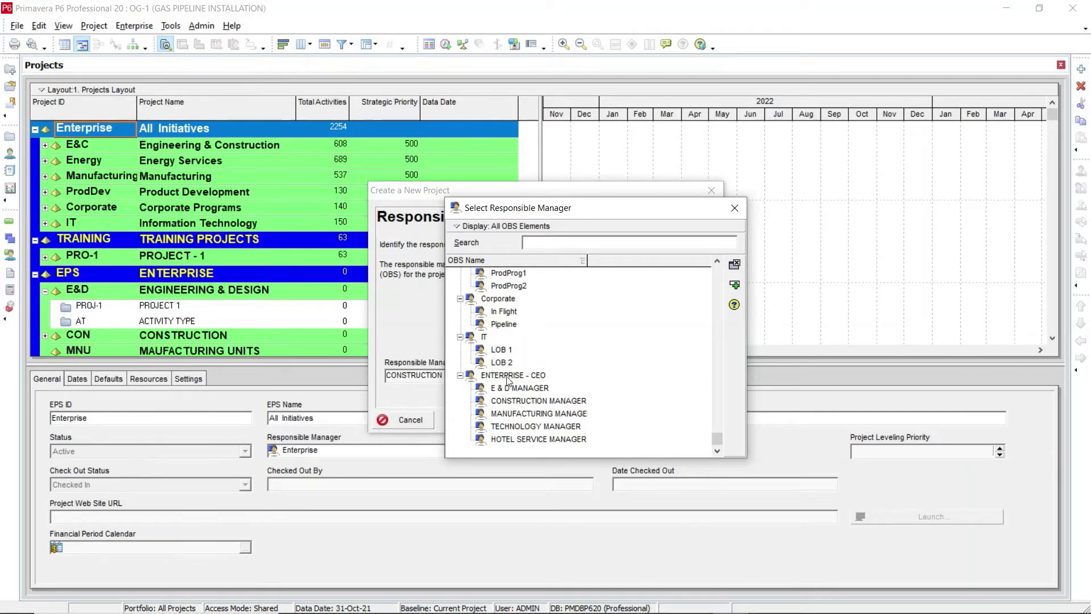
left_click_drag(536, 214, 657, 162)
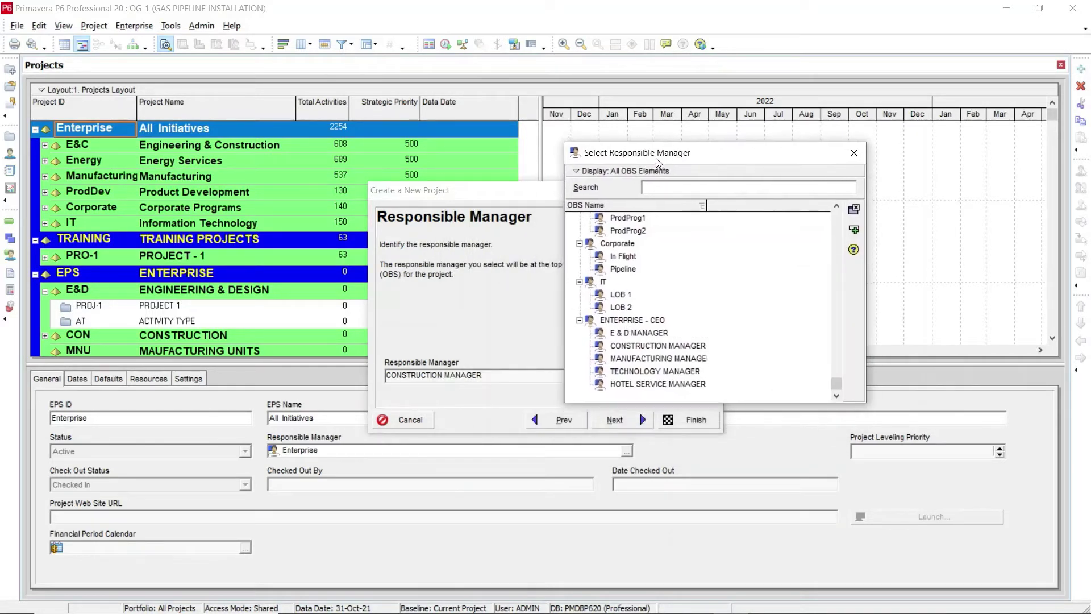
left_click(647, 347)
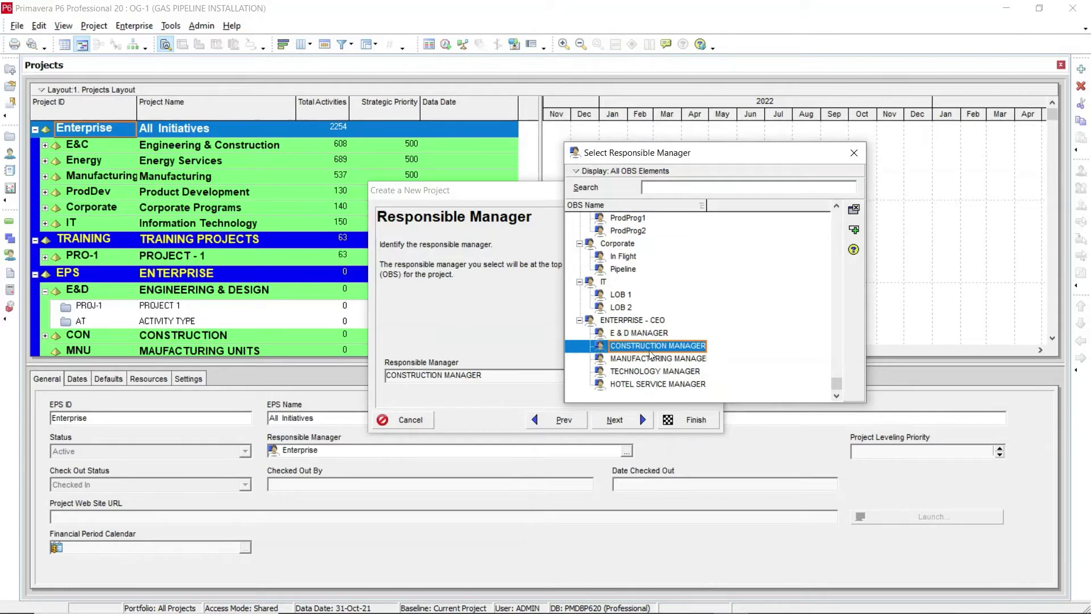
left_click(854, 231)
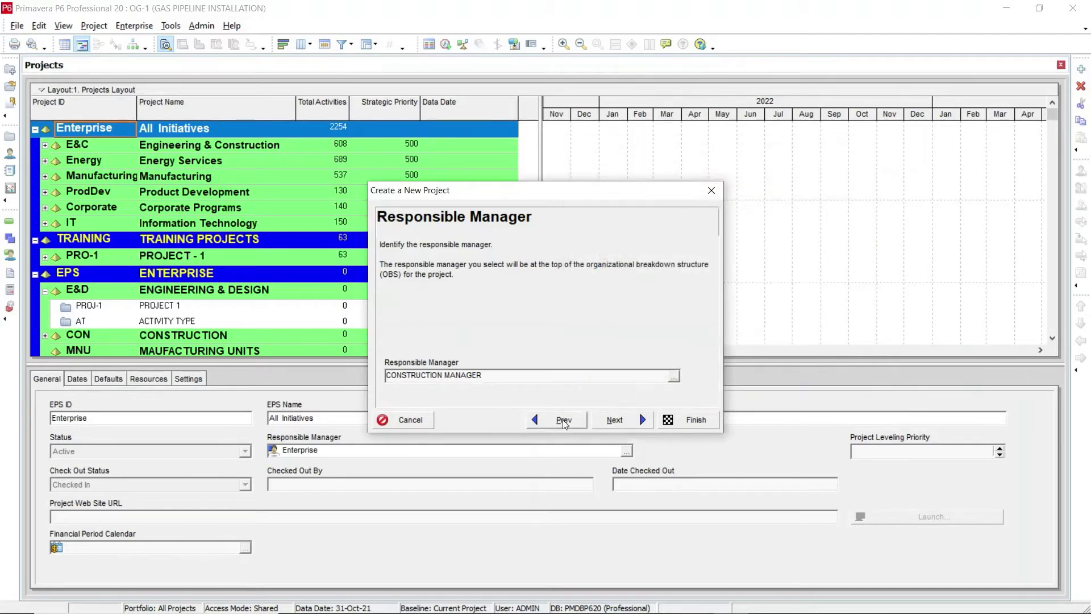
left_click(615, 421)
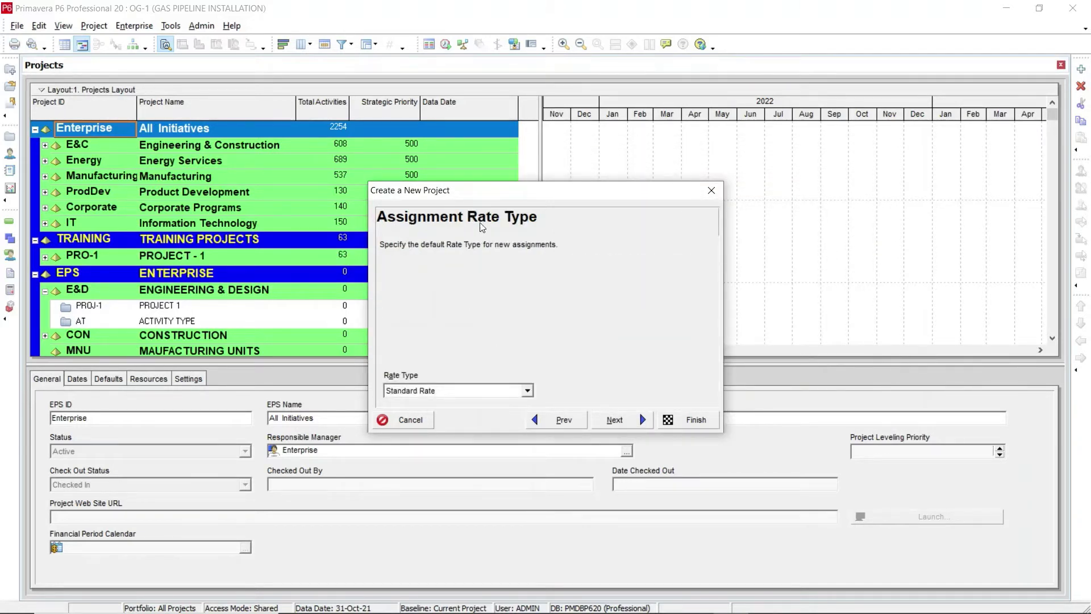
Choose Standard Rate as the default assignment rate type and finish creating the project
left_click(527, 390)
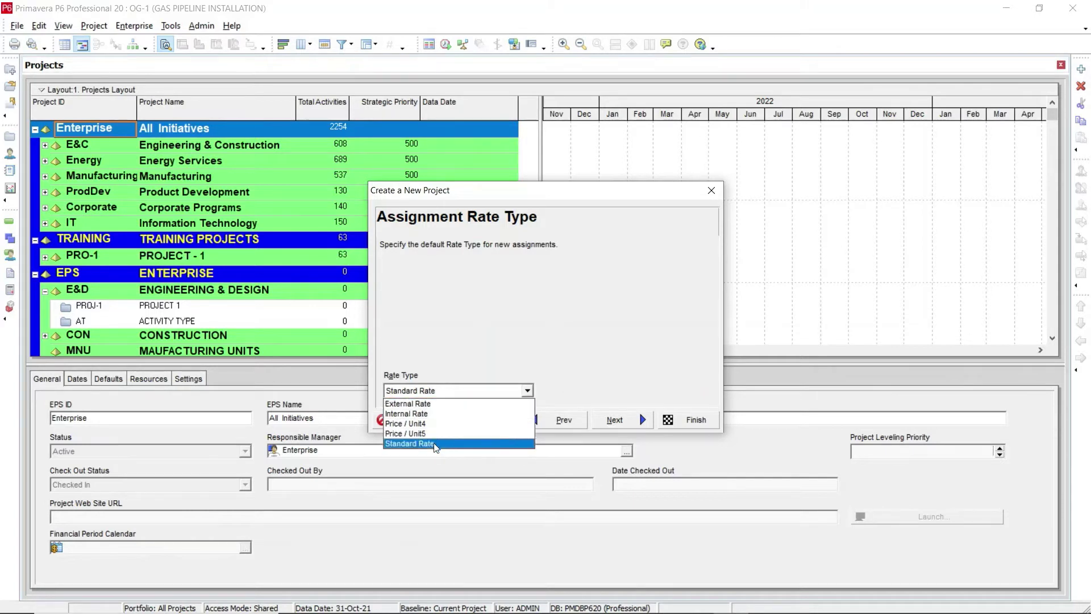
left_click(435, 443)
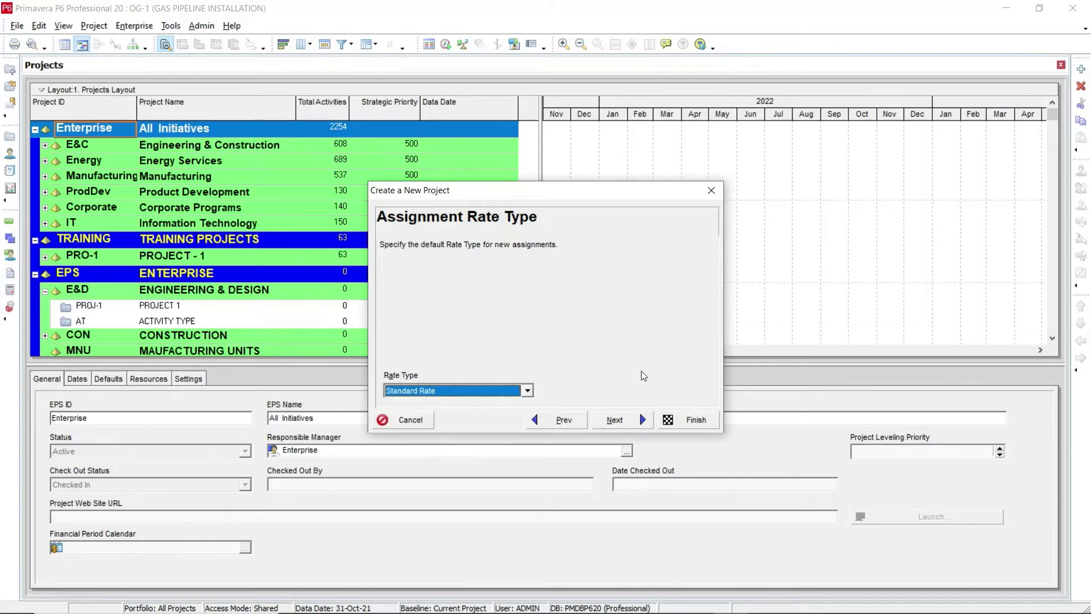
left_click(636, 420)
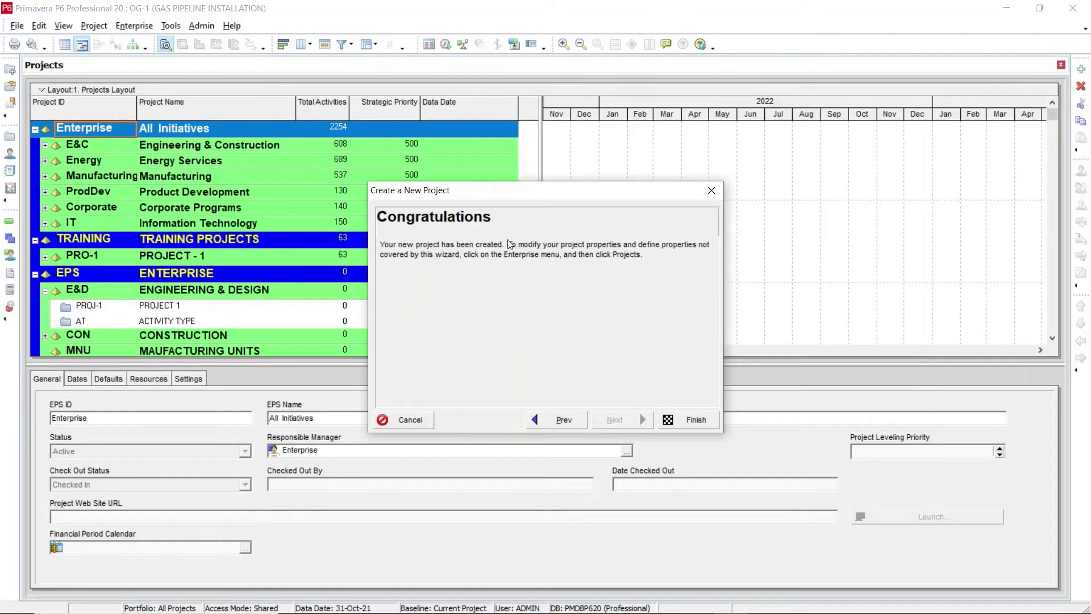
left_click(676, 421)
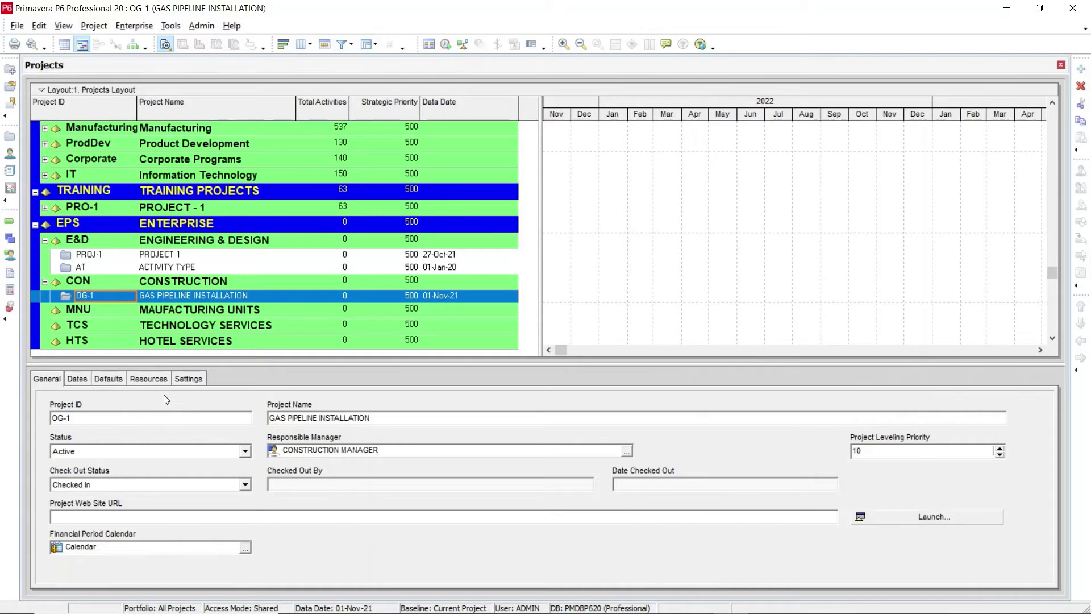
Review the new project's ID and name in its general details and choose Active as its status
left_click(96, 422)
left_click_drag(392, 420, 267, 421)
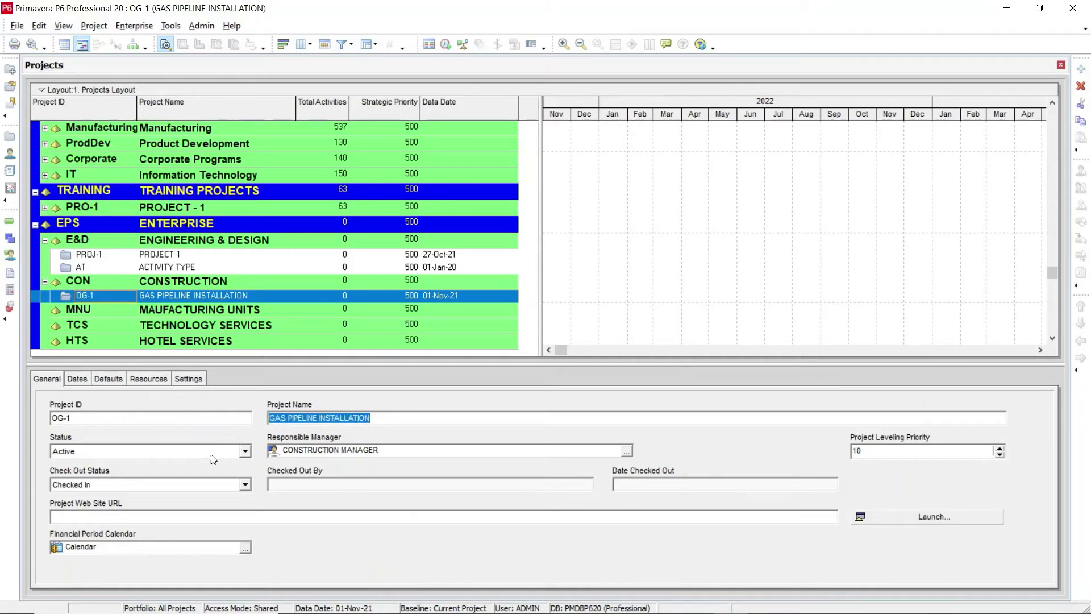
left_click(245, 453)
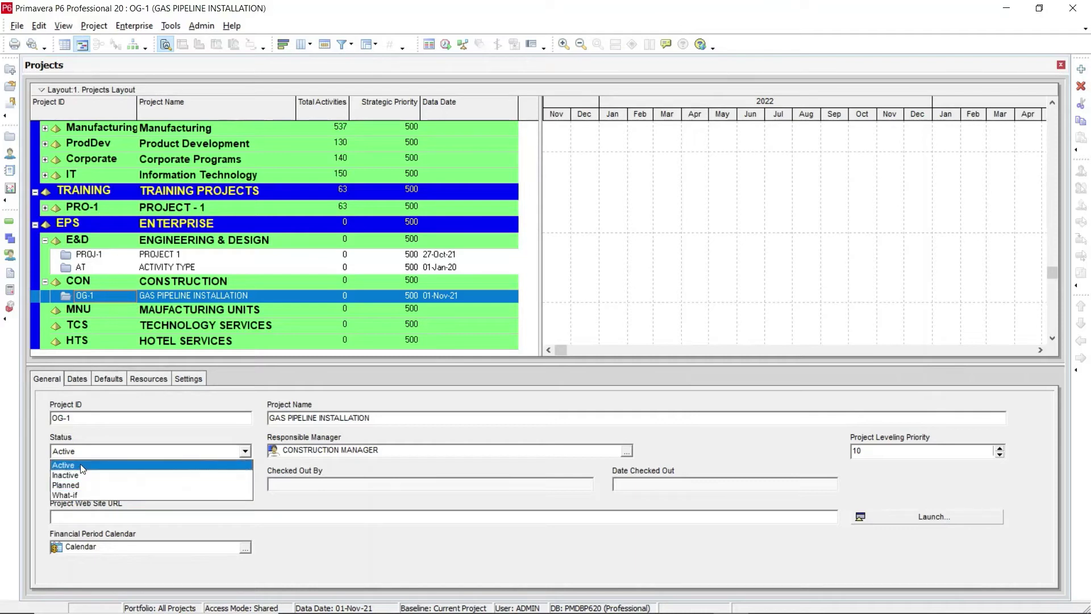
left_click(82, 469)
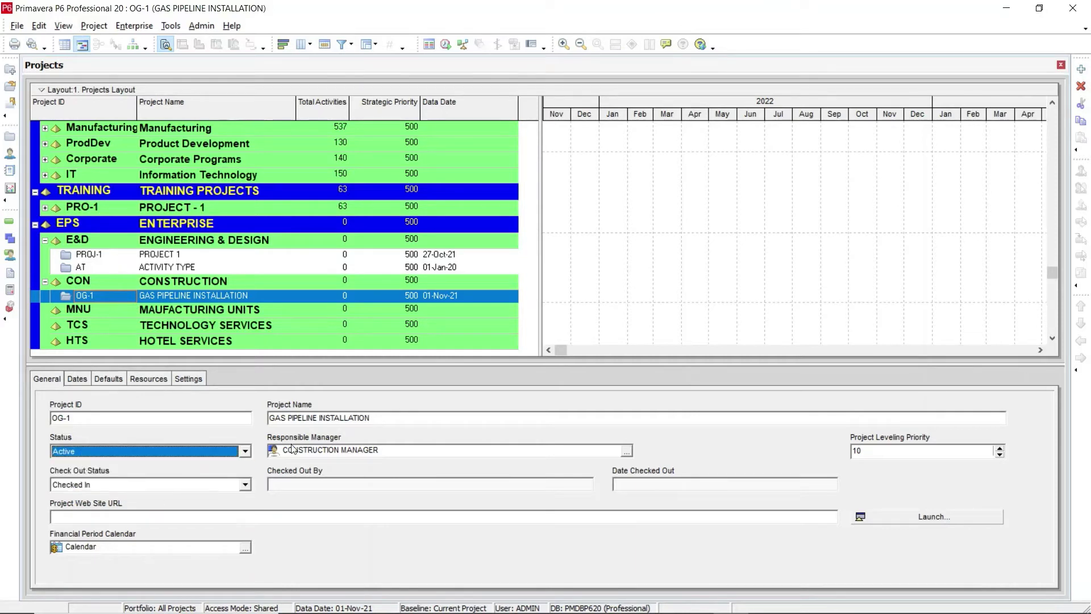
Look through the OBS elements available as responsible manager for the OG-1 project and close the list
left_click(627, 451)
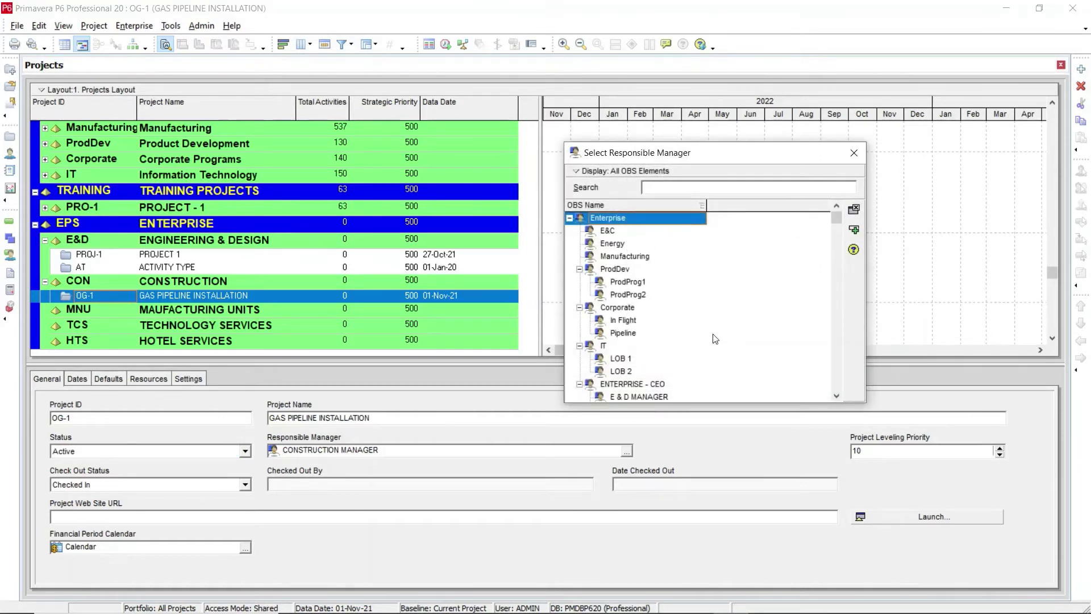
scroll(848, 229, "down", 2)
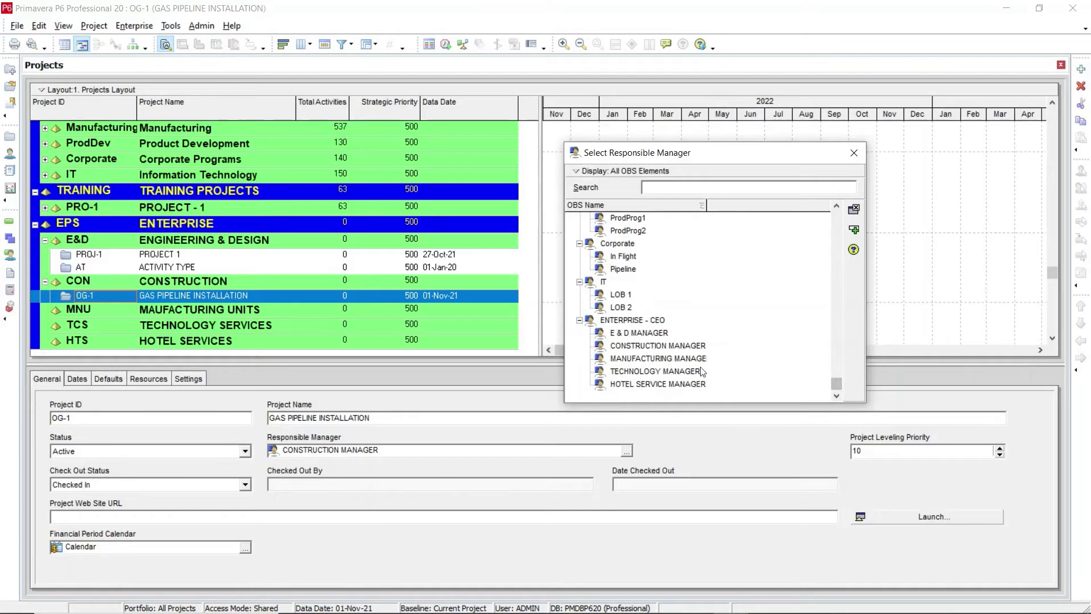
left_click(854, 153)
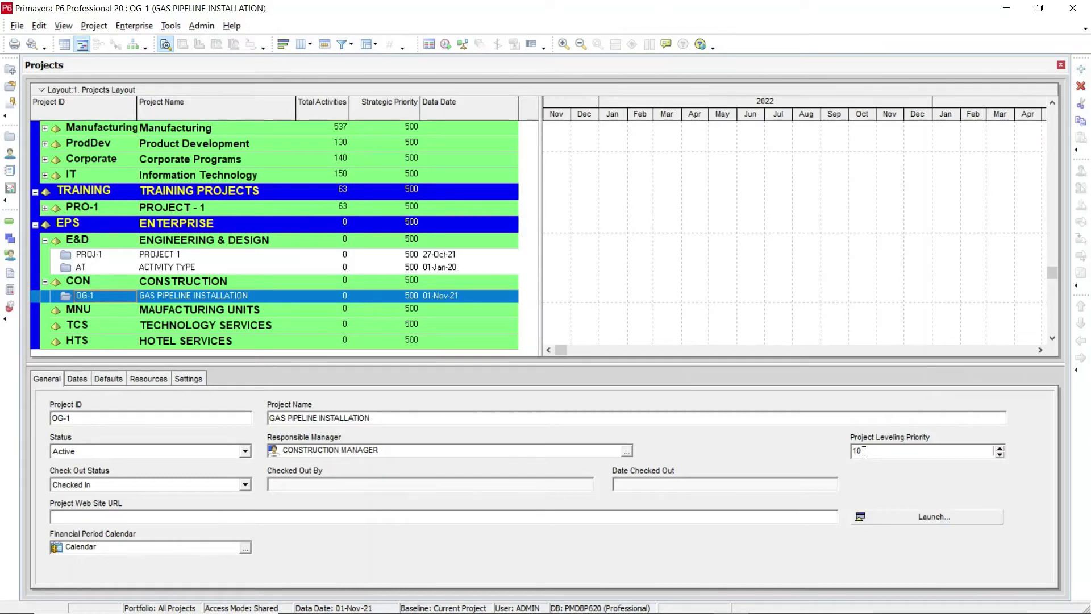
Set the OG-1 project's leveling priority to 1 and keep its check-out status as Checked In
left_click_drag(863, 451, 844, 455)
type("1")
left_click(245, 485)
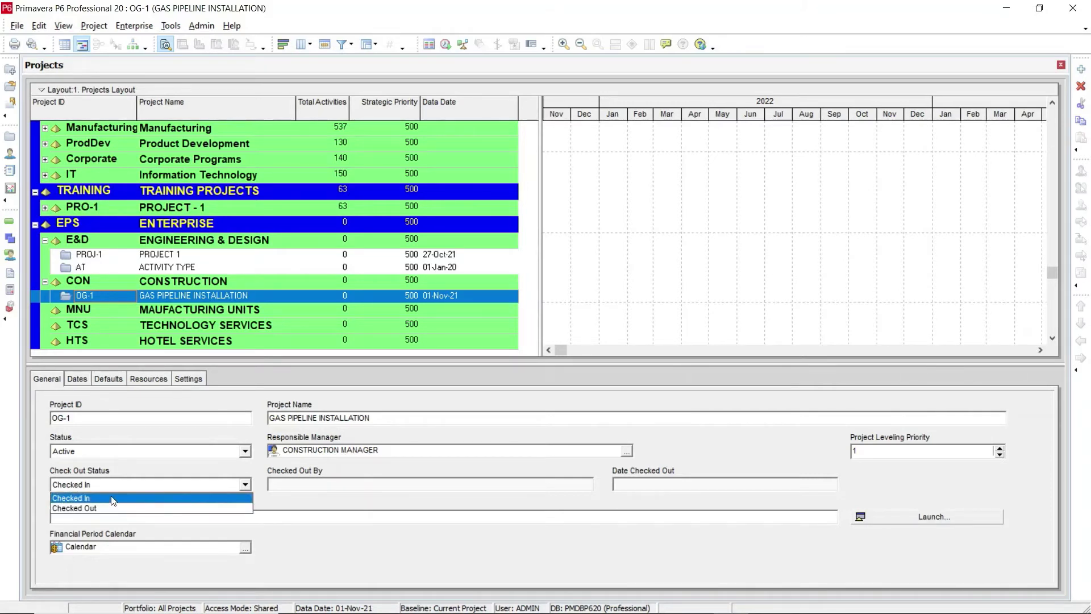
left_click(244, 484)
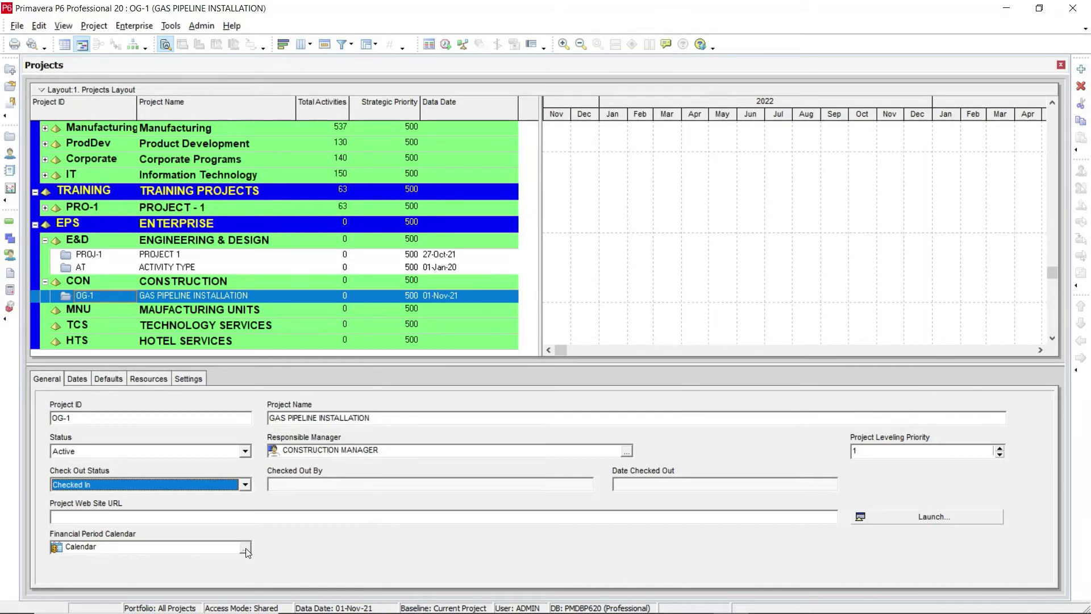
Set the OG-1 project's anticipated start date to 01-Nov-21
left_click(78, 381)
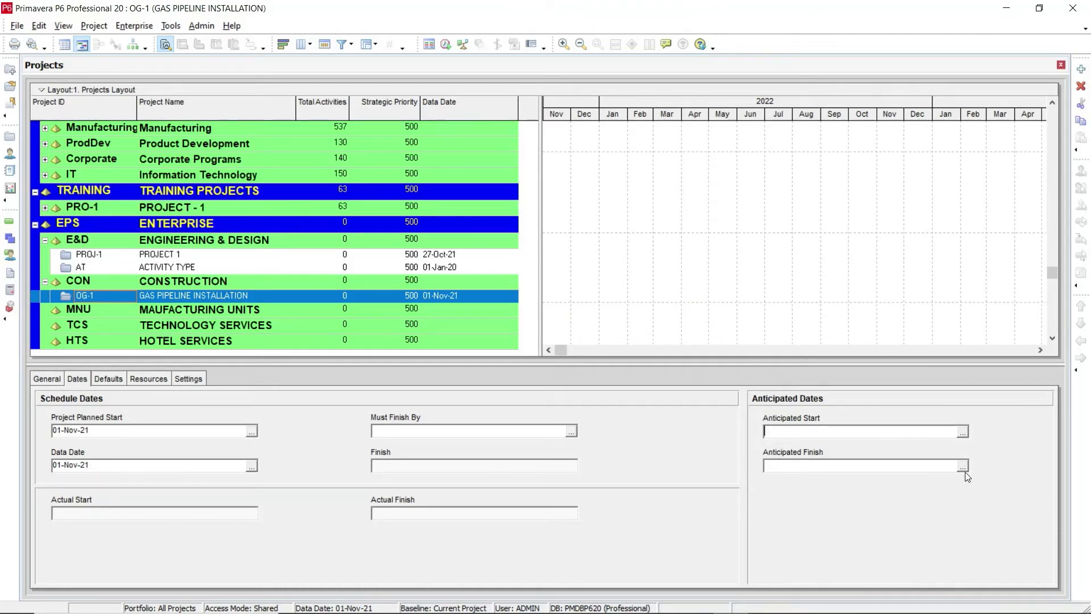
left_click(962, 431)
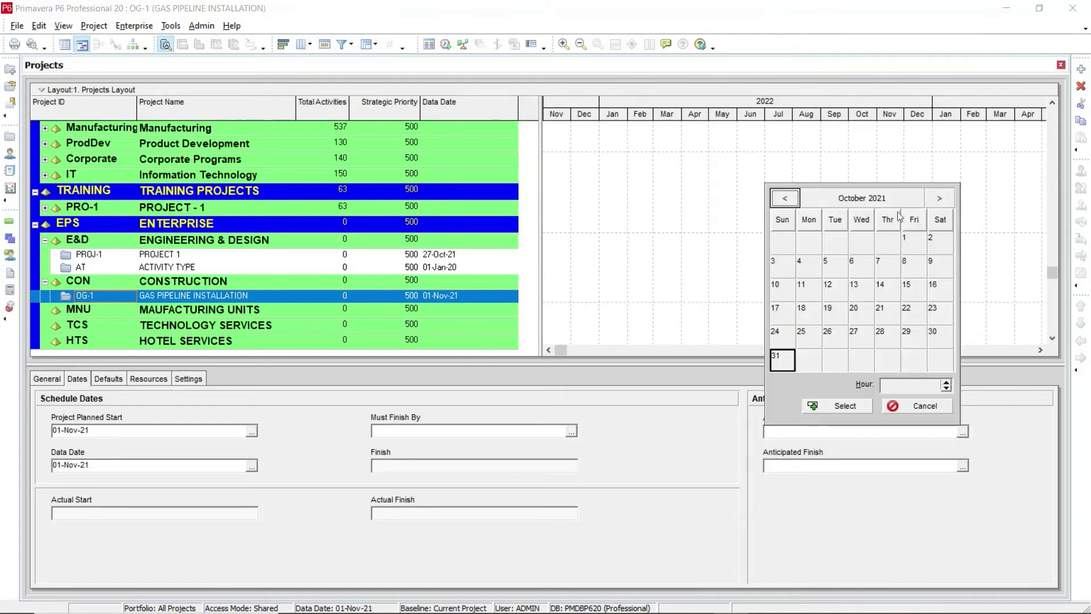
left_click(939, 197)
left_click(809, 241)
left_click(831, 405)
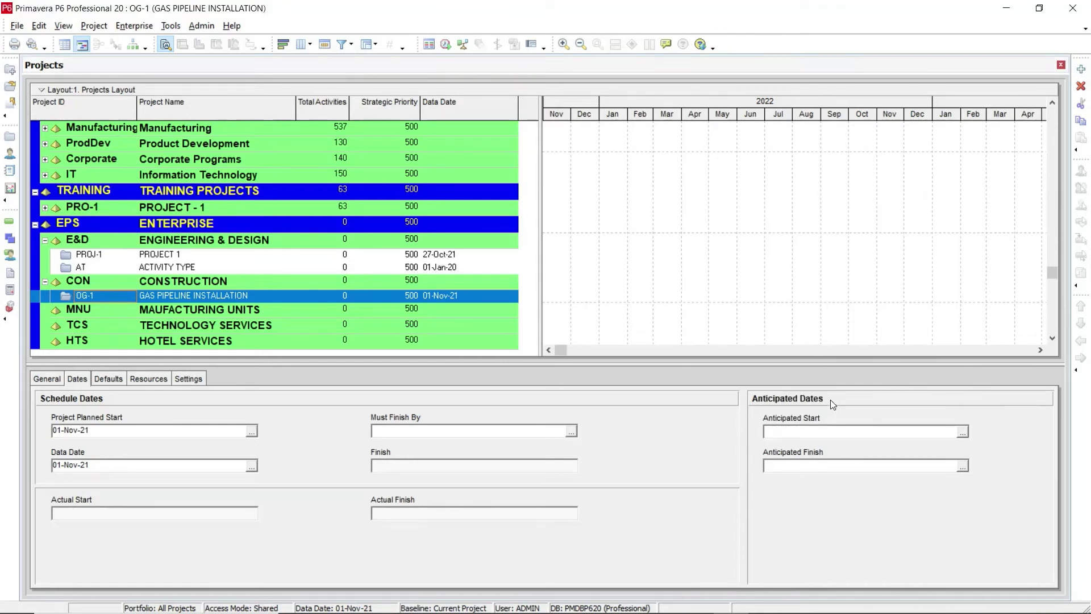
Set the OG-1 project's anticipated finish date to 31-Dec-21 and view its bar in the Gantt chart
left_click(962, 466)
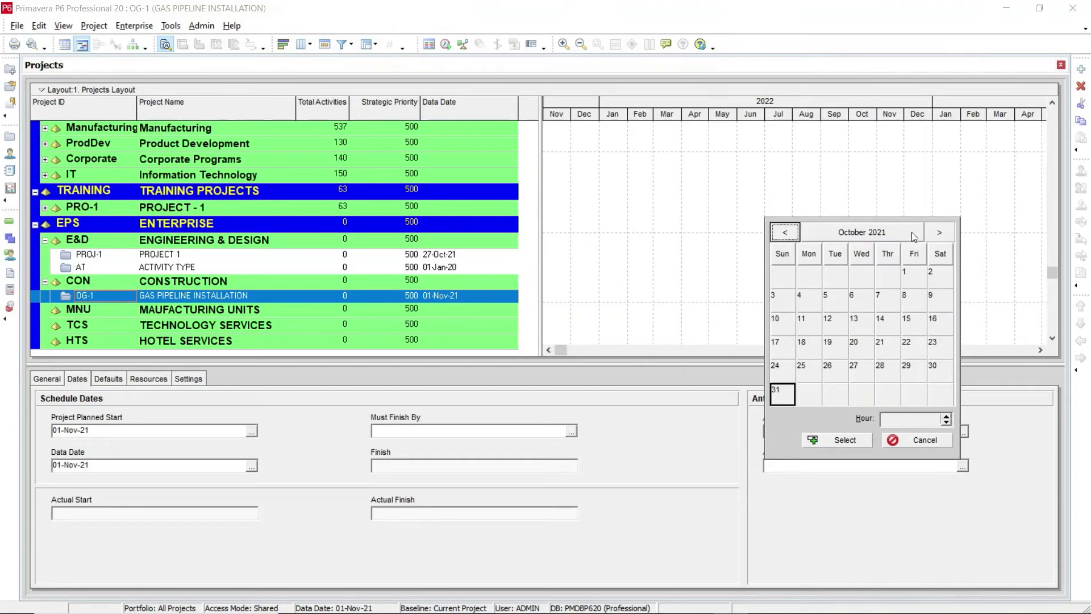
left_click(939, 232)
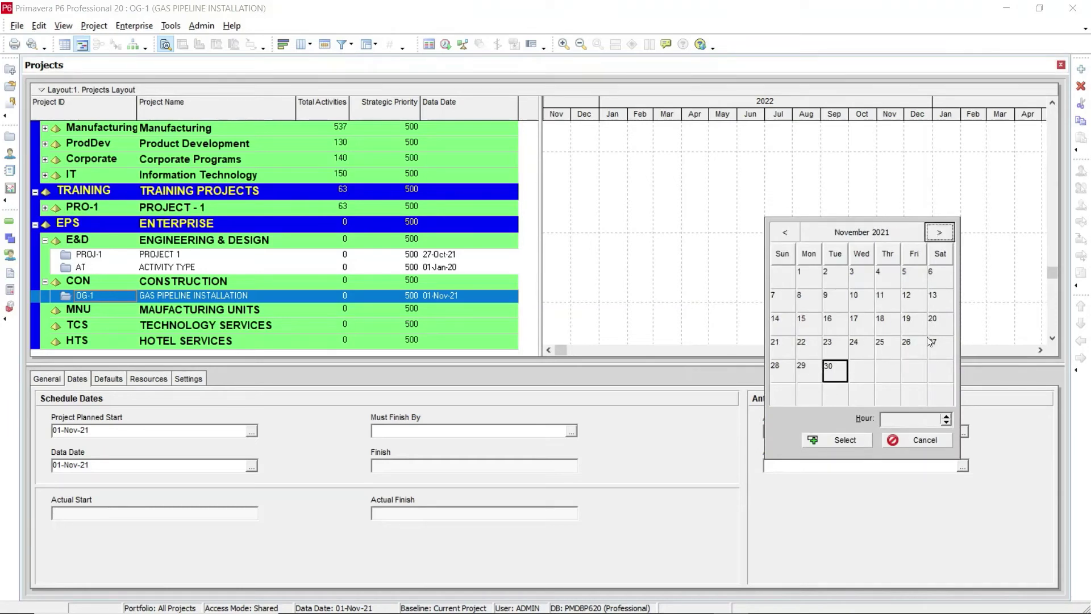
left_click(940, 232)
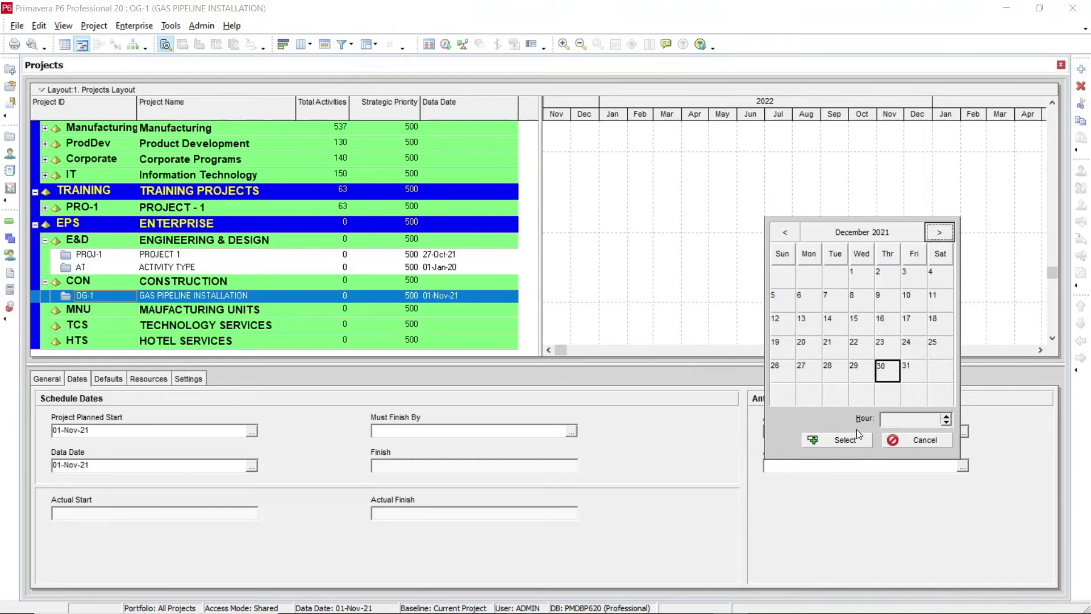
left_click(922, 374)
left_click(824, 443)
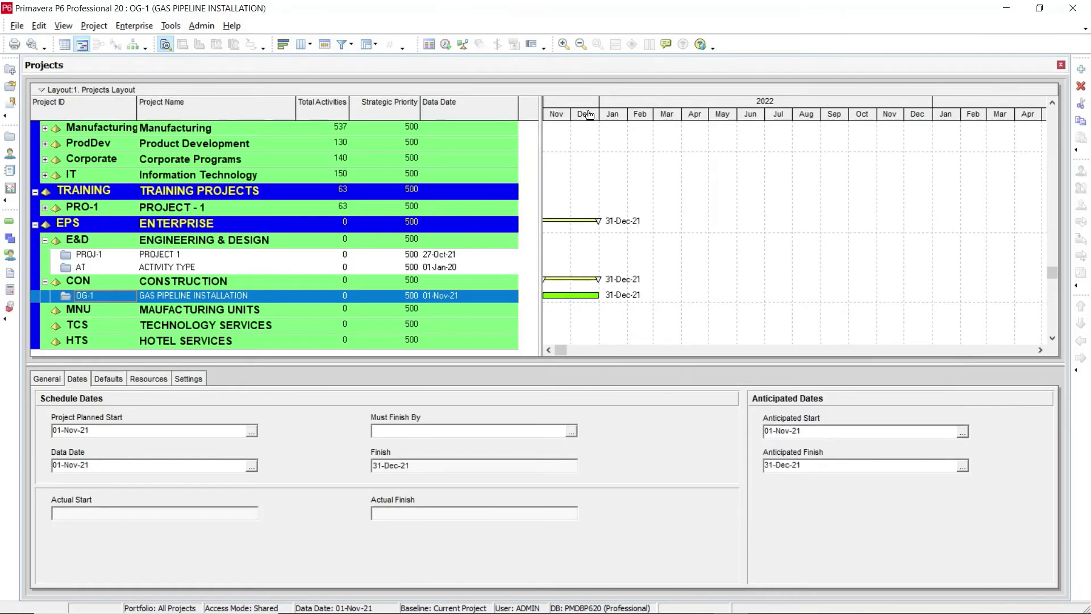
left_click_drag(583, 113, 649, 112)
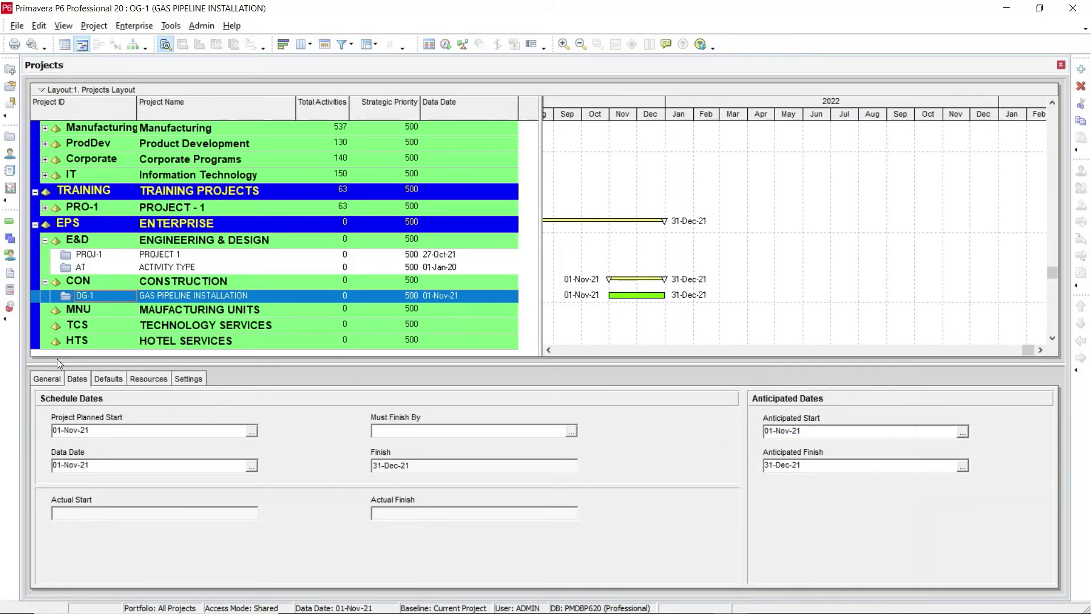
Review the available duration types, percent complete types and activity types in the project's defaults for new activities
left_click(111, 379)
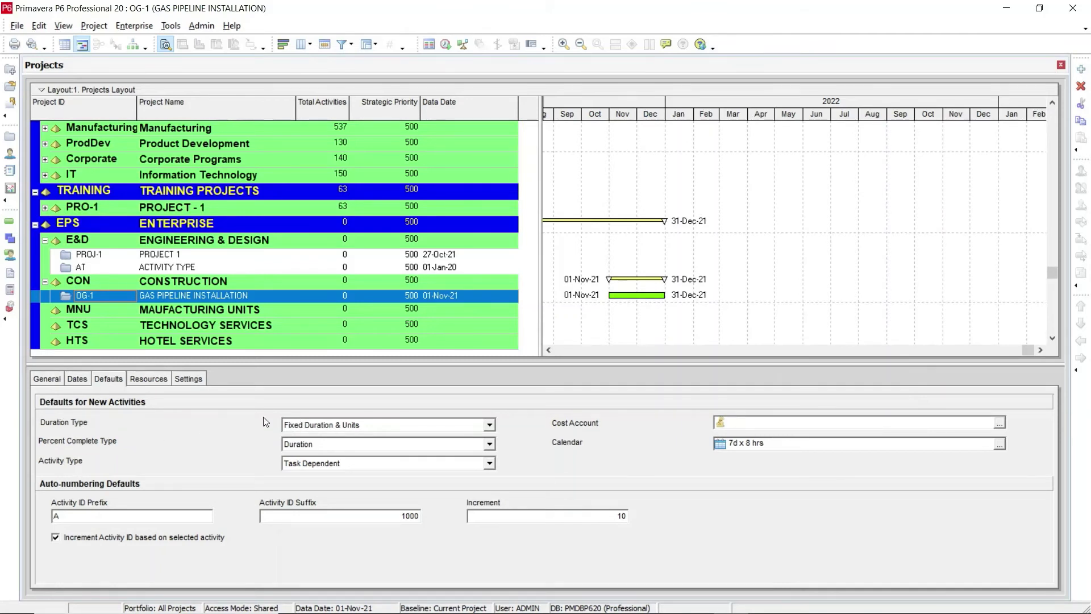
left_click(490, 425)
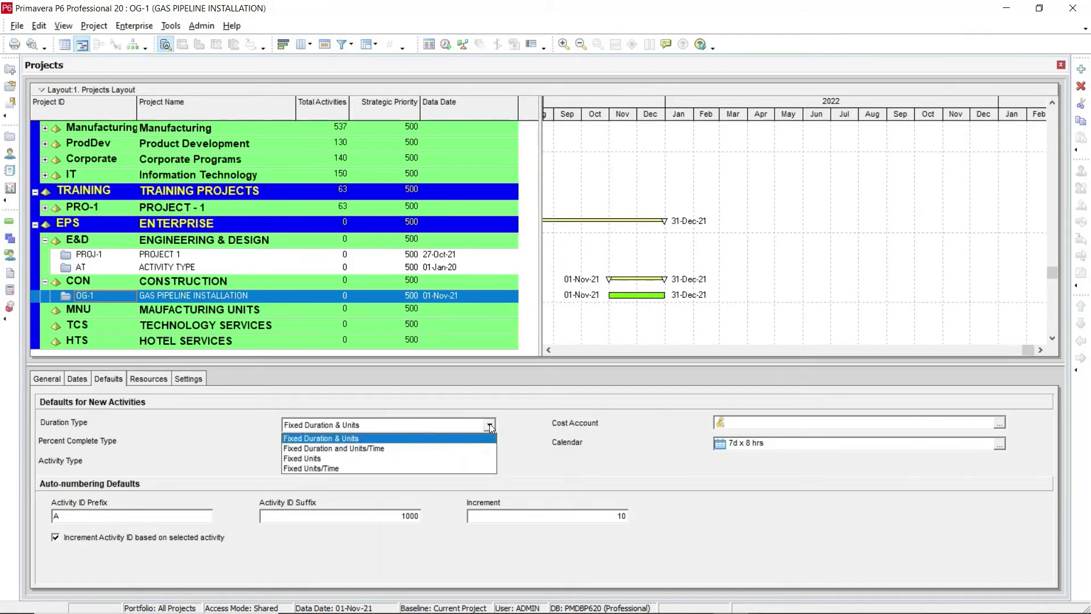
left_click(490, 425)
left_click(491, 445)
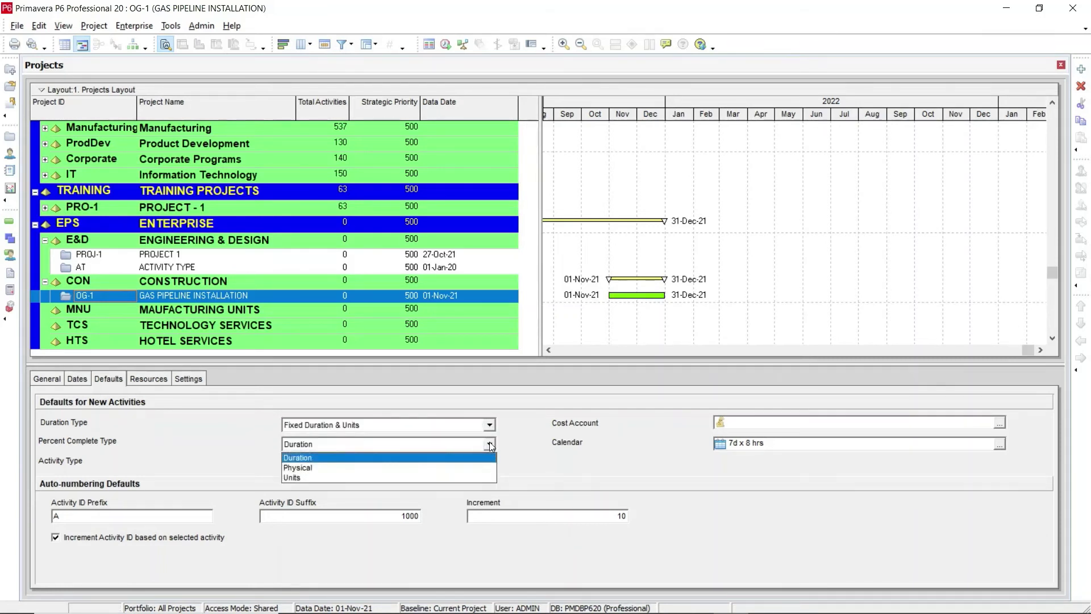
left_click(491, 444)
left_click(490, 464)
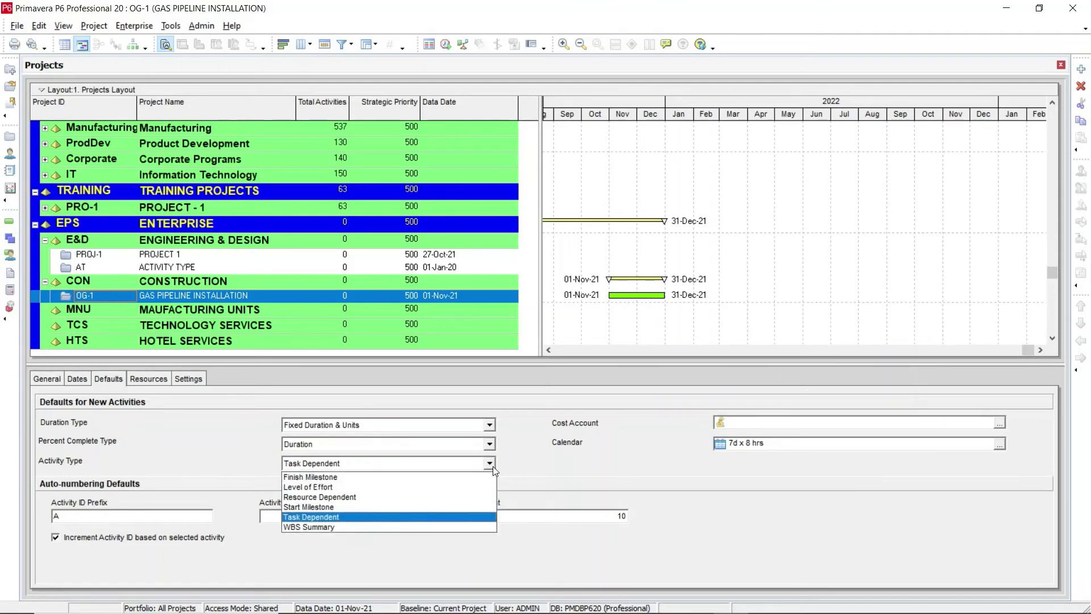
left_click(490, 464)
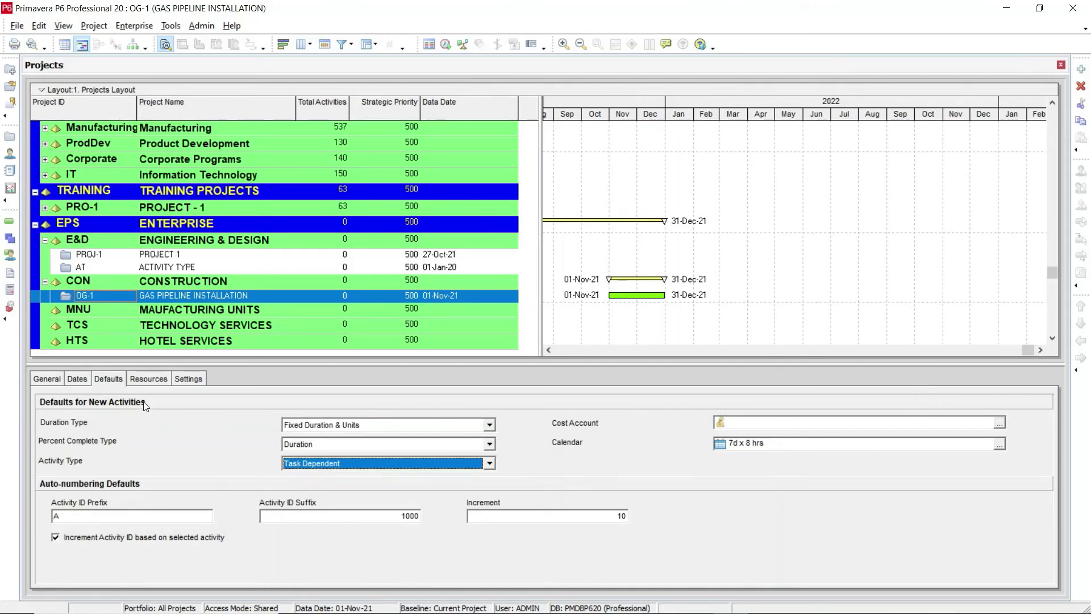
Choose Standard Rate as the project's default rate type for new resource assignments
left_click(145, 381)
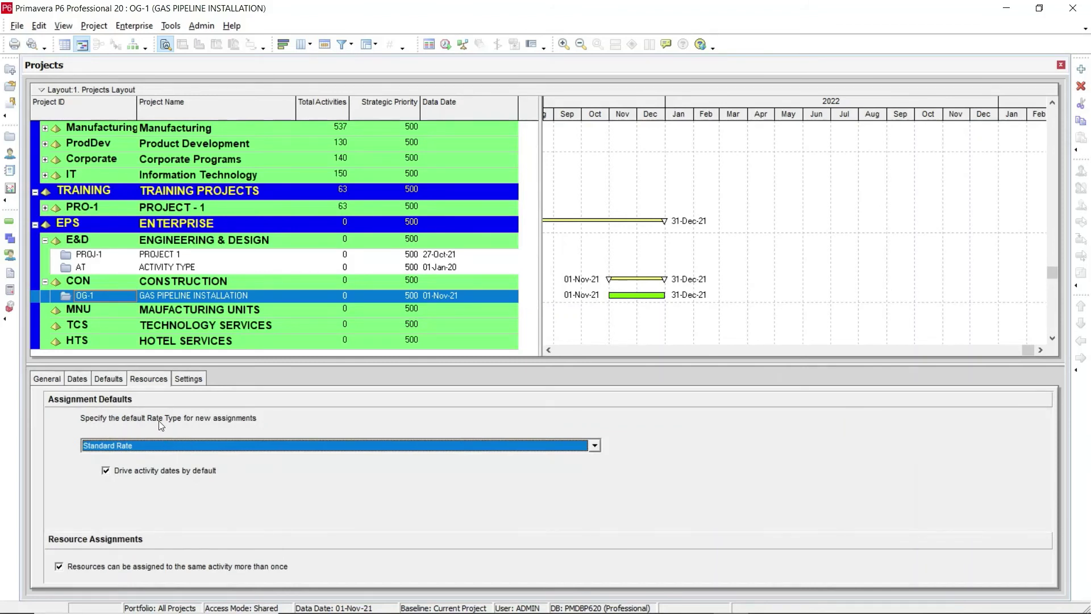
left_click(237, 448)
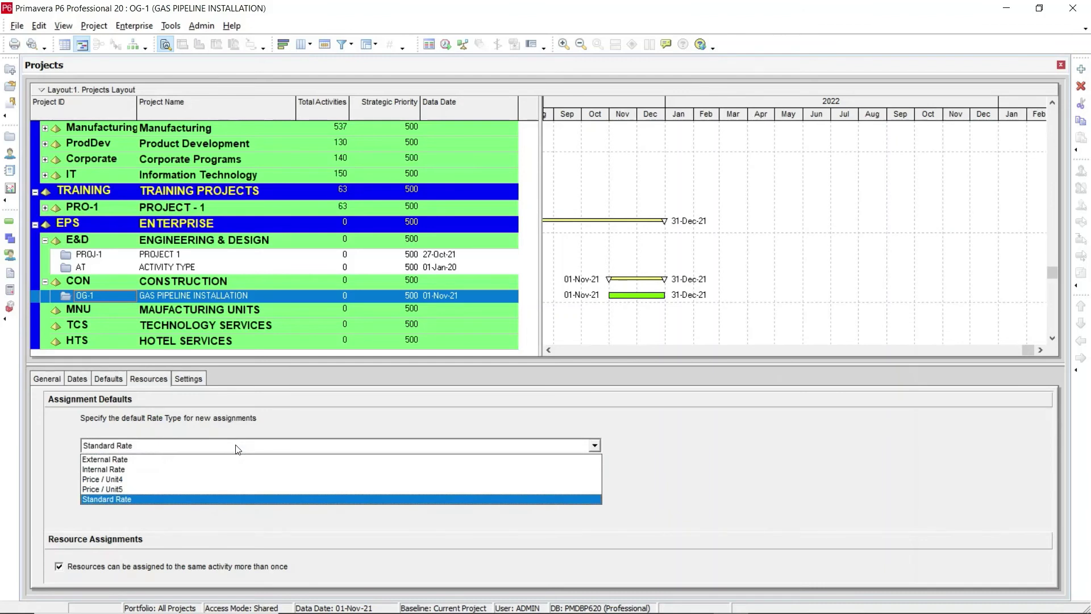
left_click(194, 501)
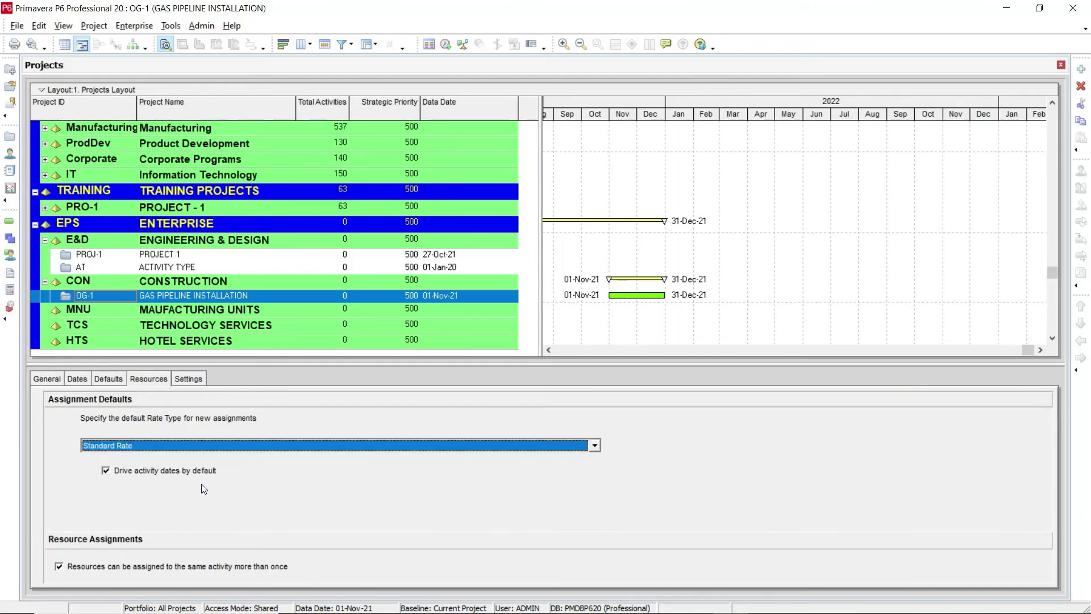
Set the project to summarize to WBS level 4 and keep January as the fiscal year's starting month
left_click(196, 380)
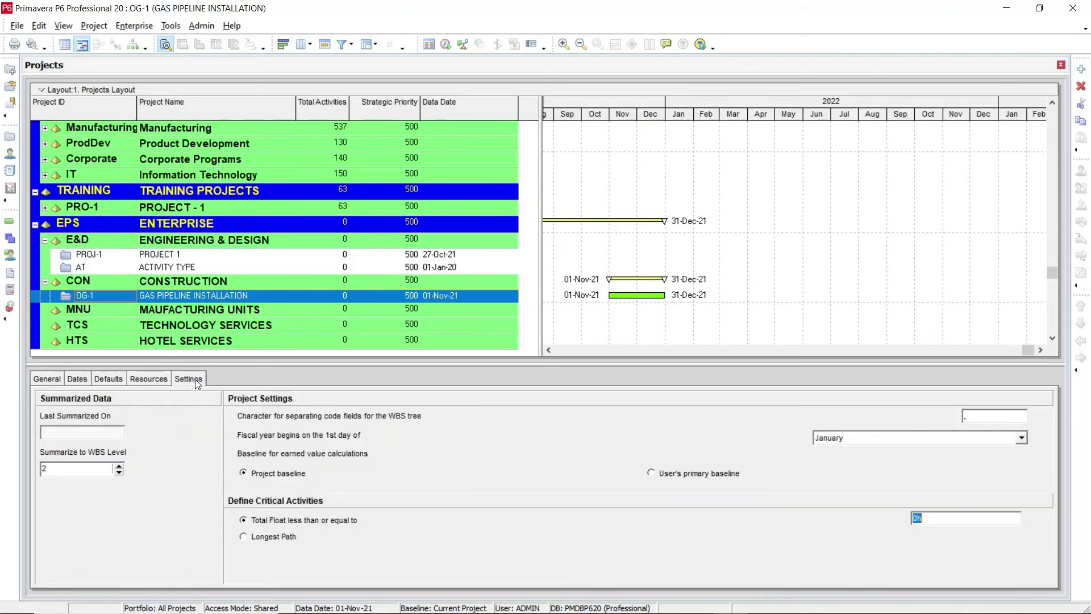
left_click(120, 465)
left_click(119, 466)
left_click(972, 416)
left_click(1022, 437)
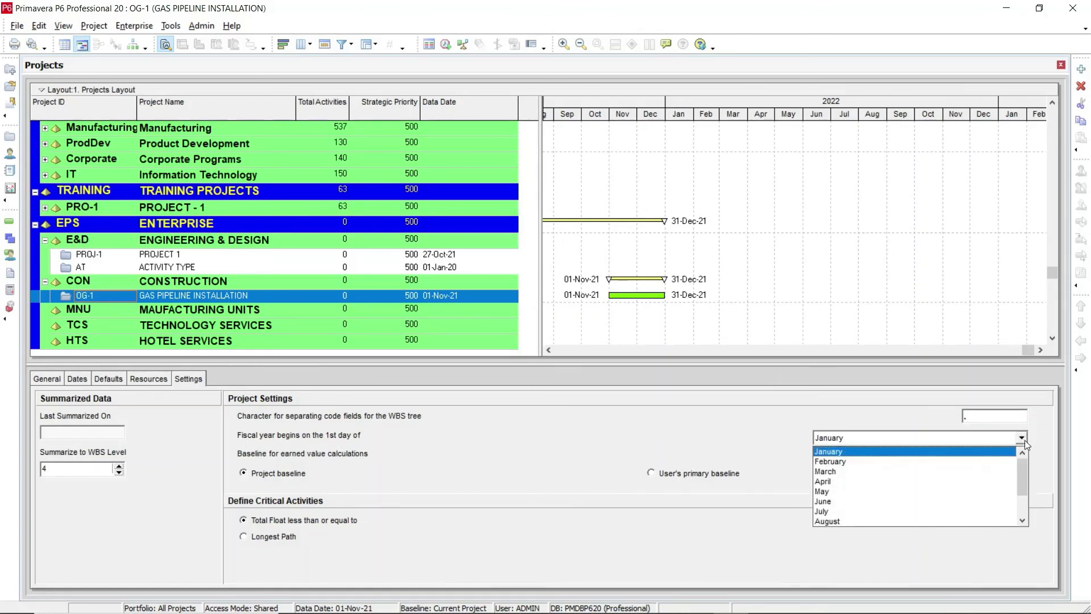
left_click(1025, 440)
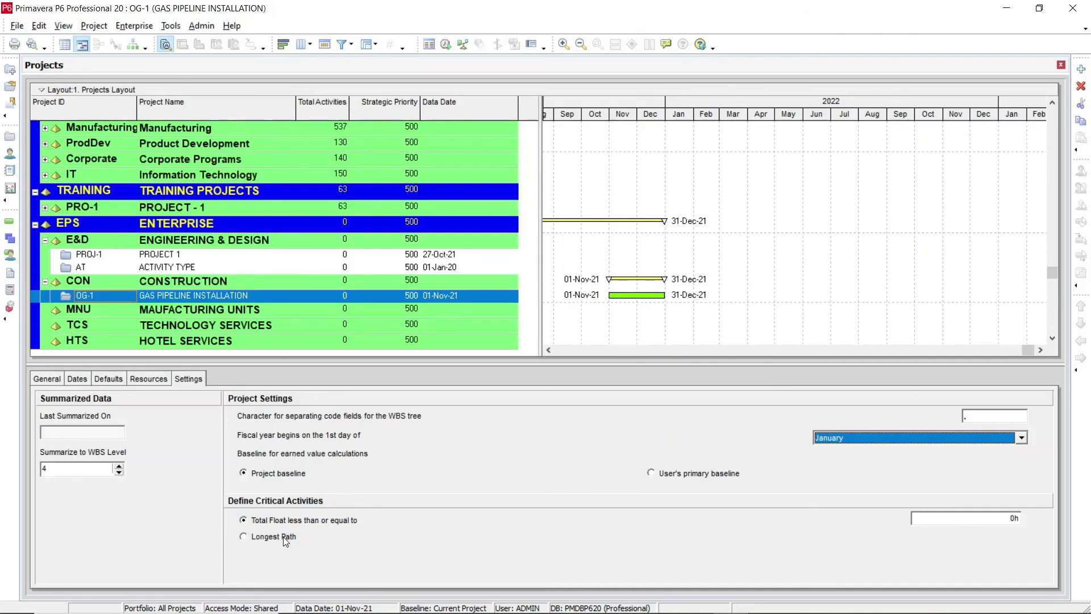
Review the OG-1 project's general, date, default, resource and settings details once more
left_click(50, 378)
left_click(77, 379)
left_click(108, 379)
left_click(166, 379)
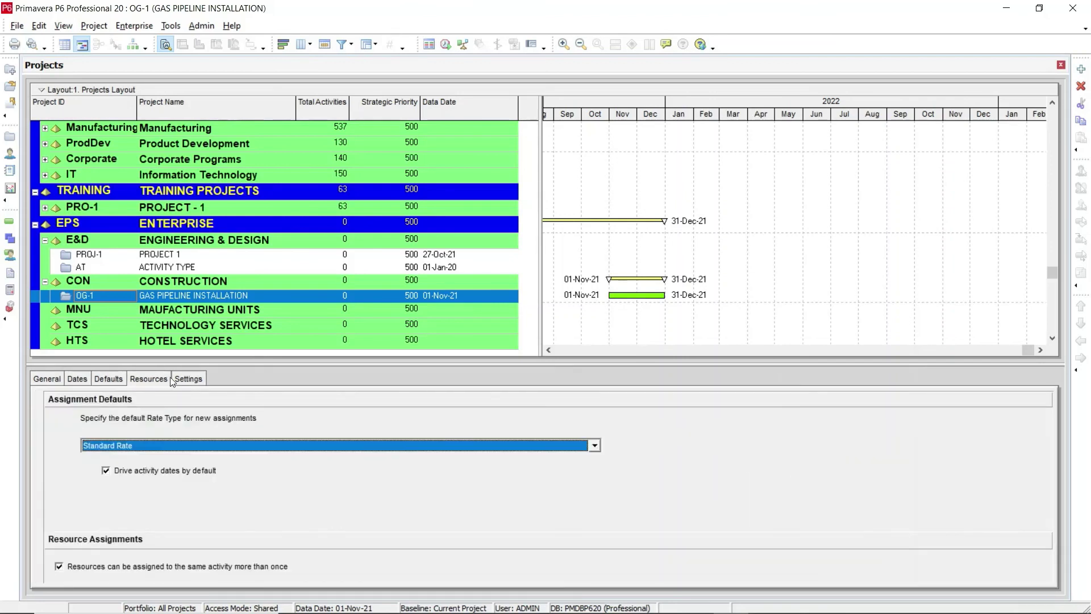
left_click(198, 380)
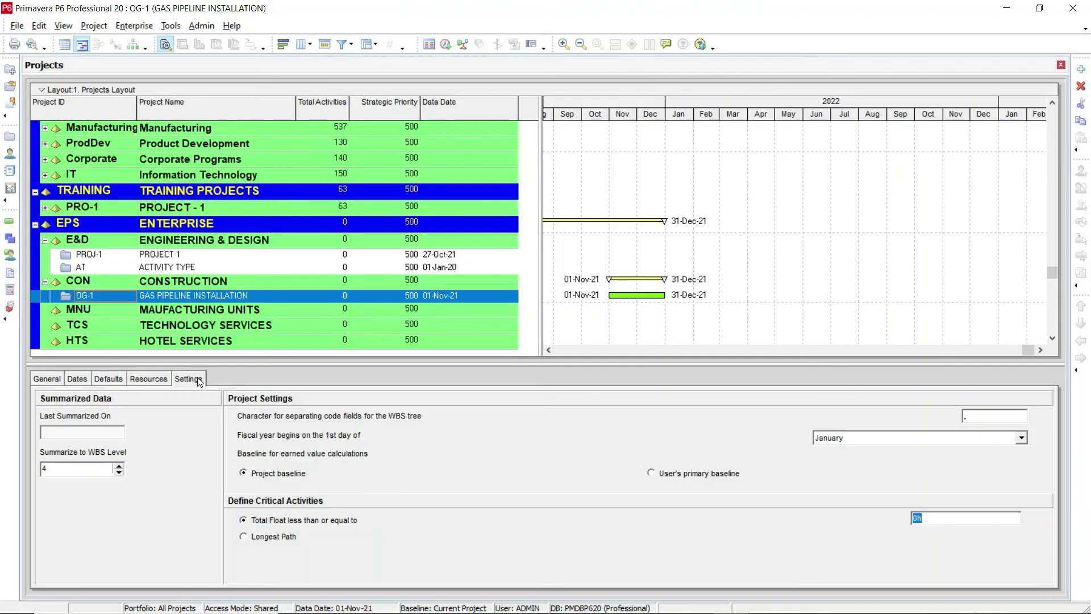